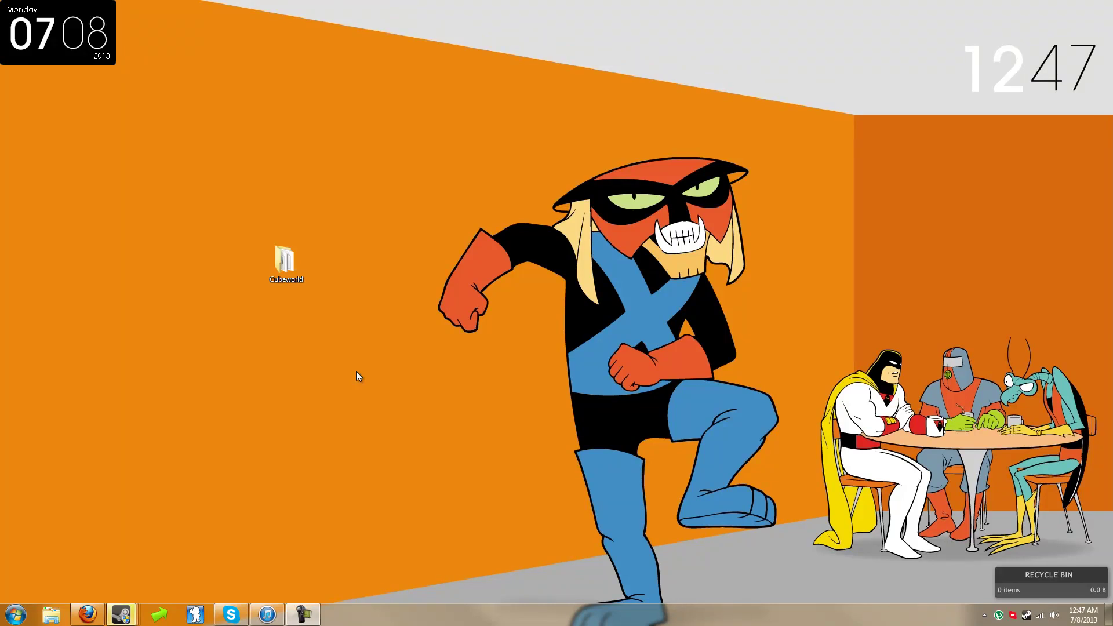
- Open the Cubeworld folder from the desktop and find the CubeLauncher application in it
left_click_drag(291, 280, 342, 279)
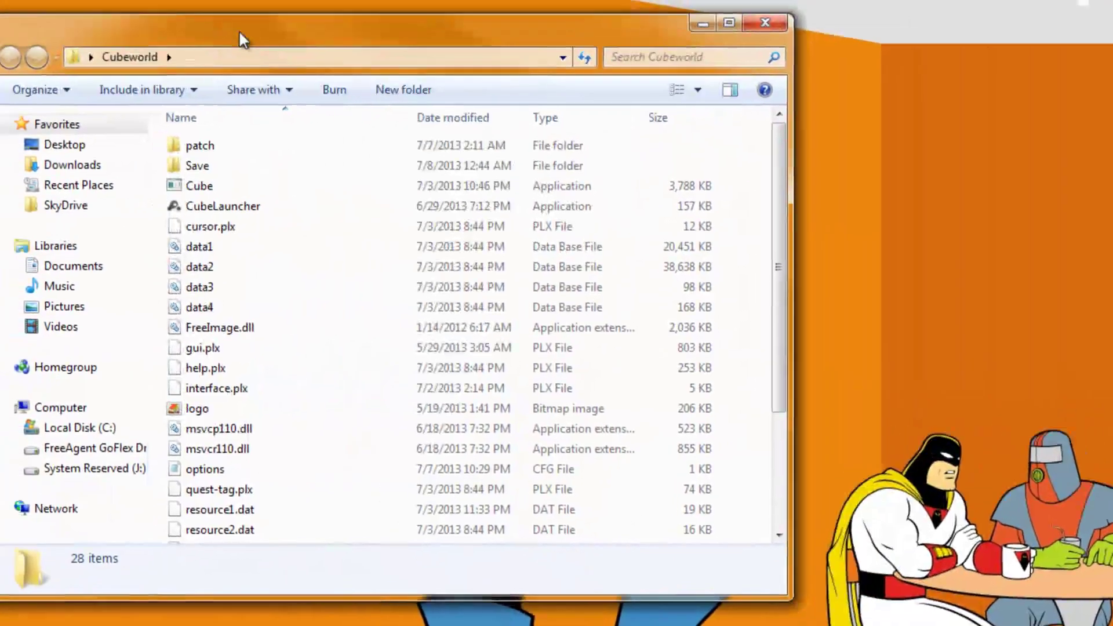
left_click(278, 226)
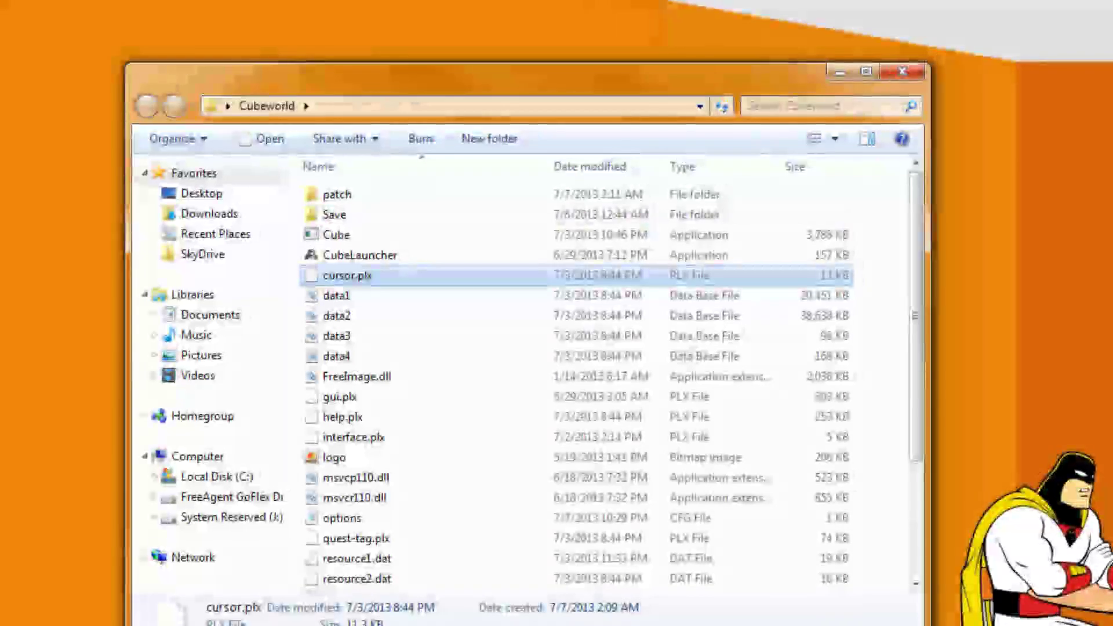
left_click(366, 277)
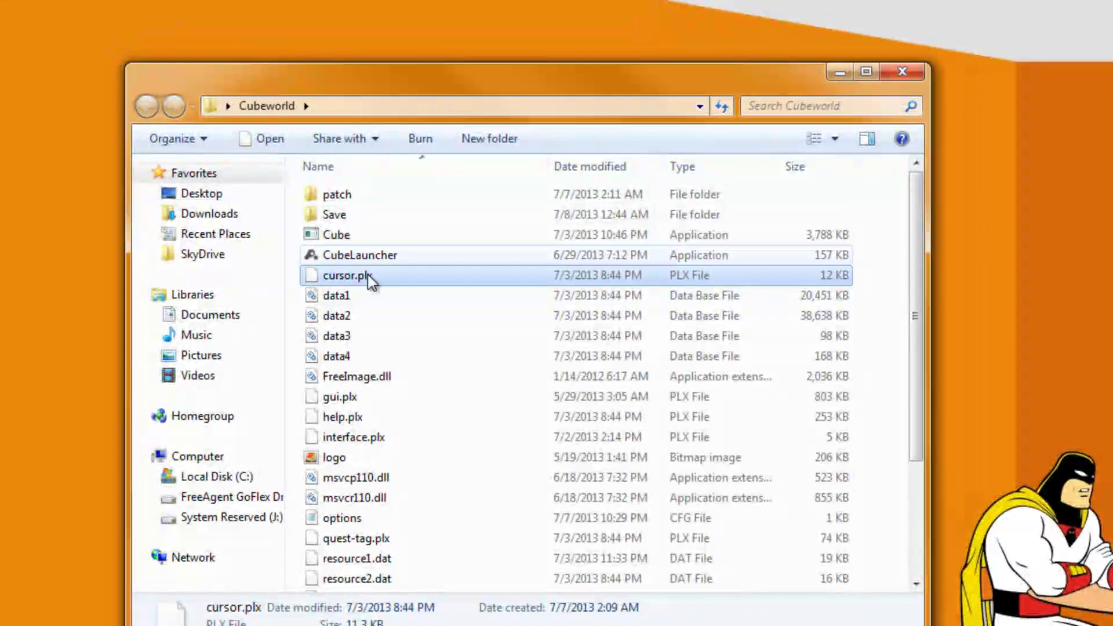
left_click_drag(407, 81, 595, 77)
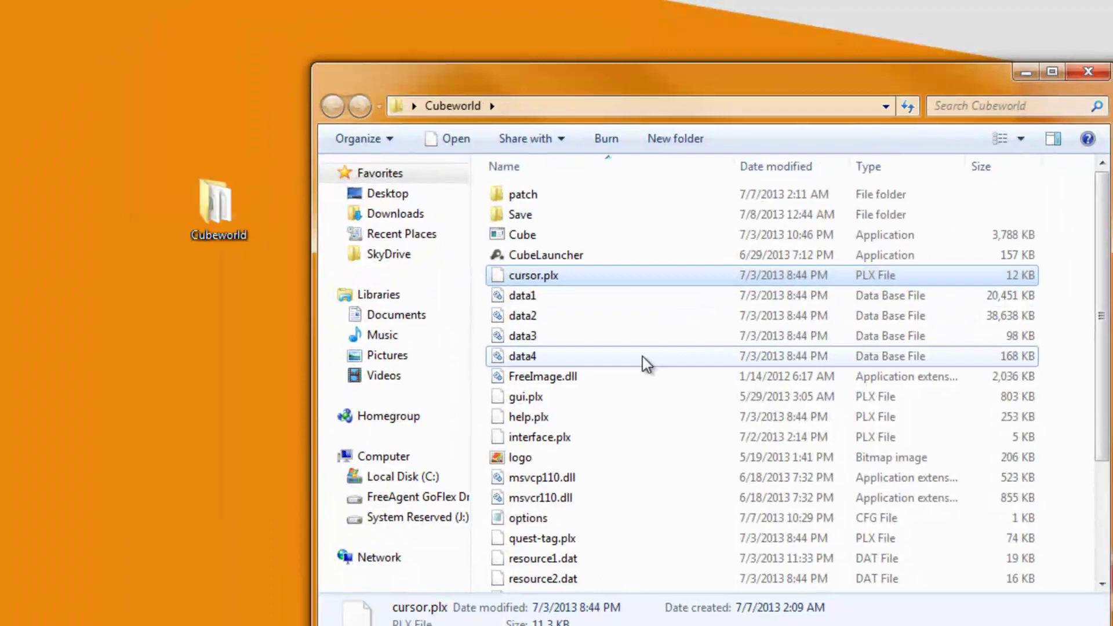
left_click(643, 356)
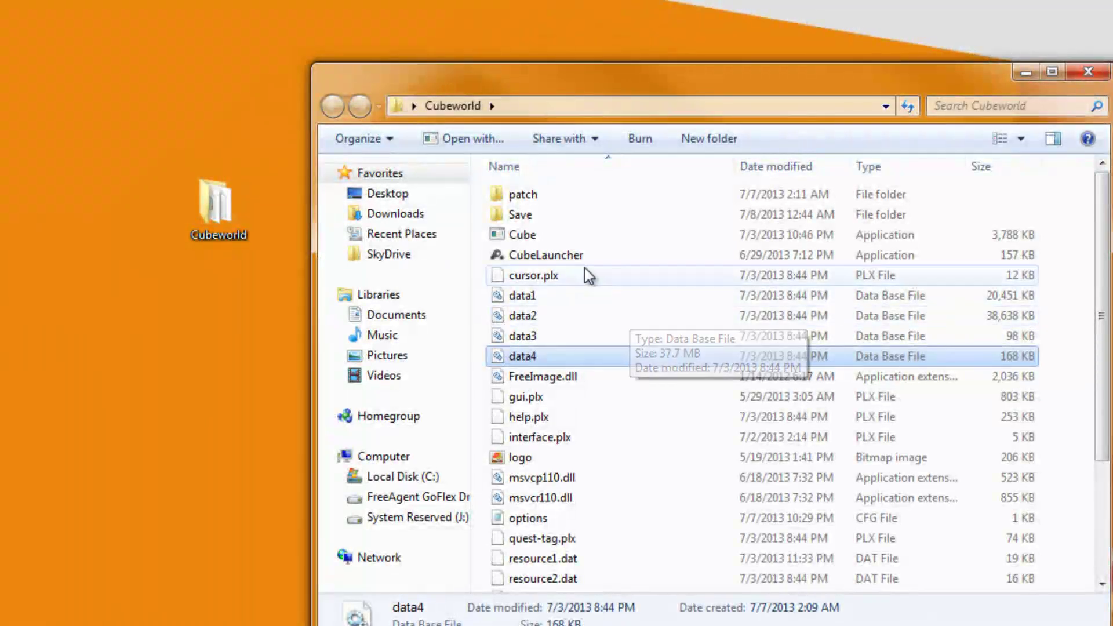
left_click(587, 262)
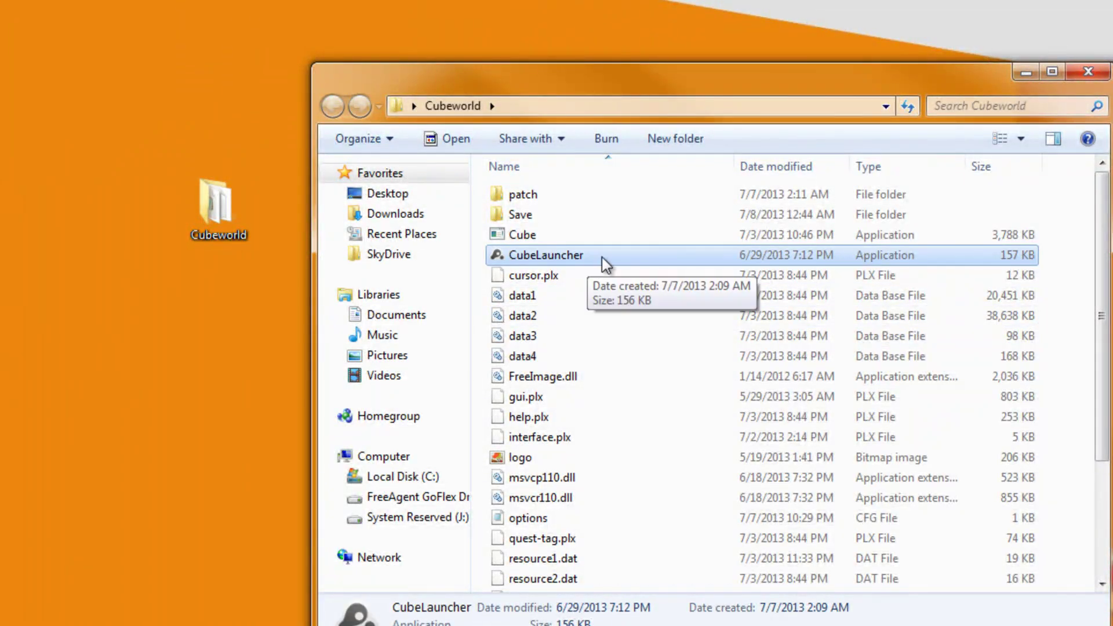
- Look through the Cubeworld folder's files to locate the Server application
scroll(616, 397, "down", 2)
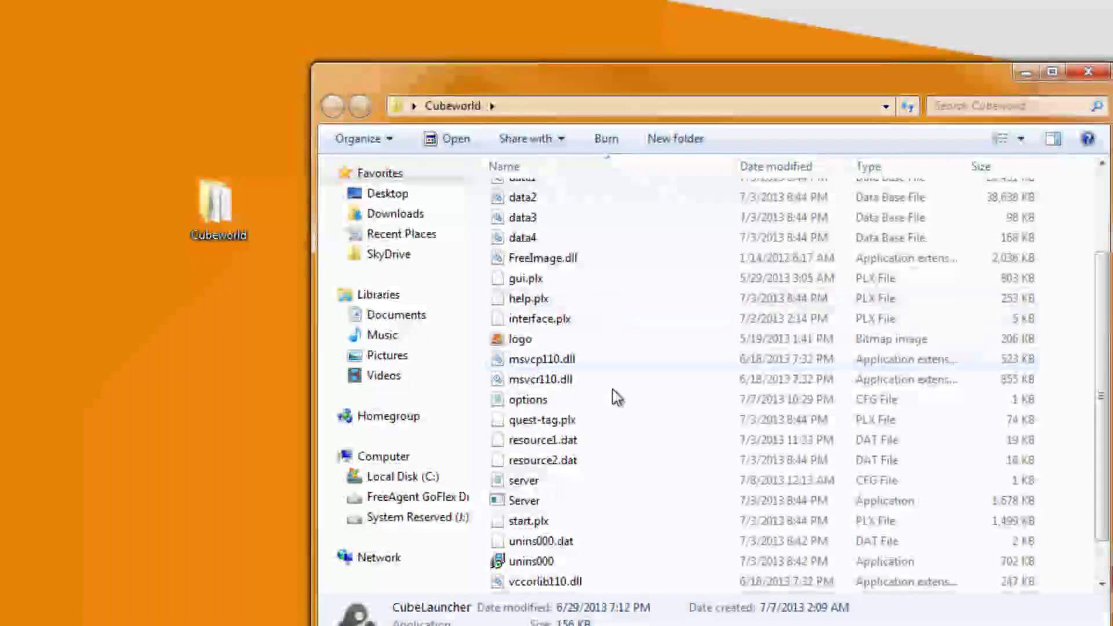
scroll(569, 395, "up", 2)
scroll(566, 371, "down", 3)
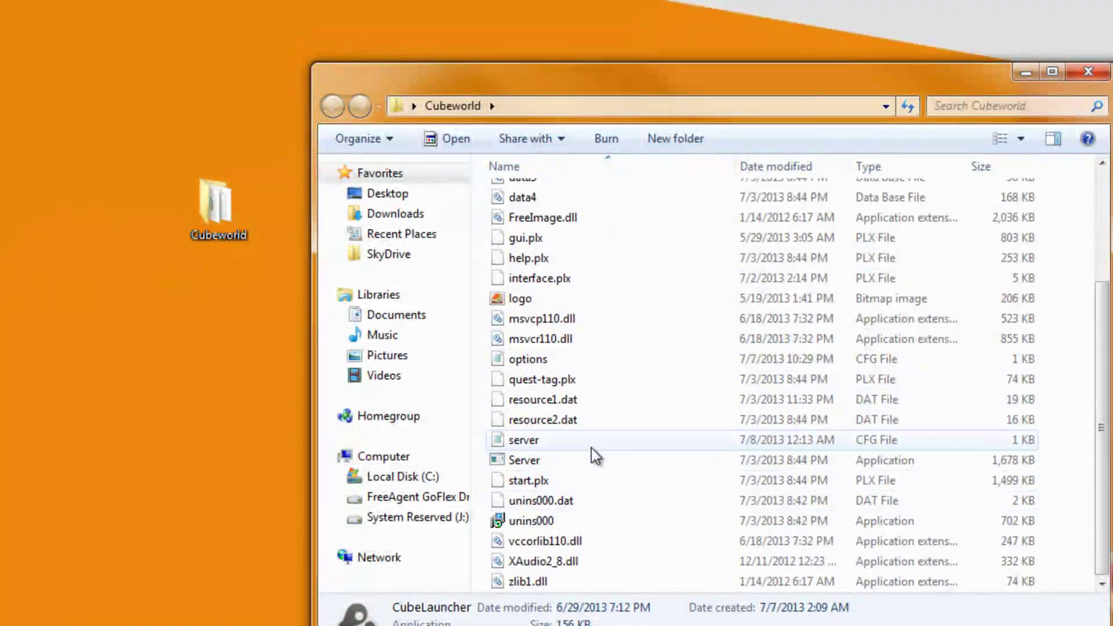
scroll(592, 449, "up", 2)
scroll(589, 454, "down", 3)
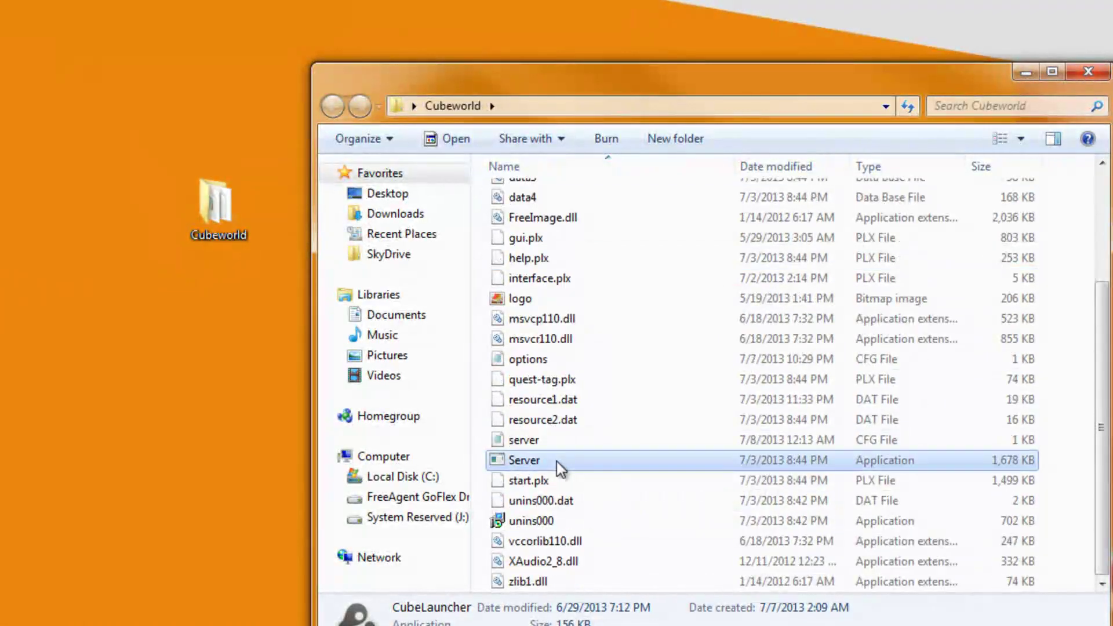
left_click(557, 461)
scroll(576, 377, "up", 3)
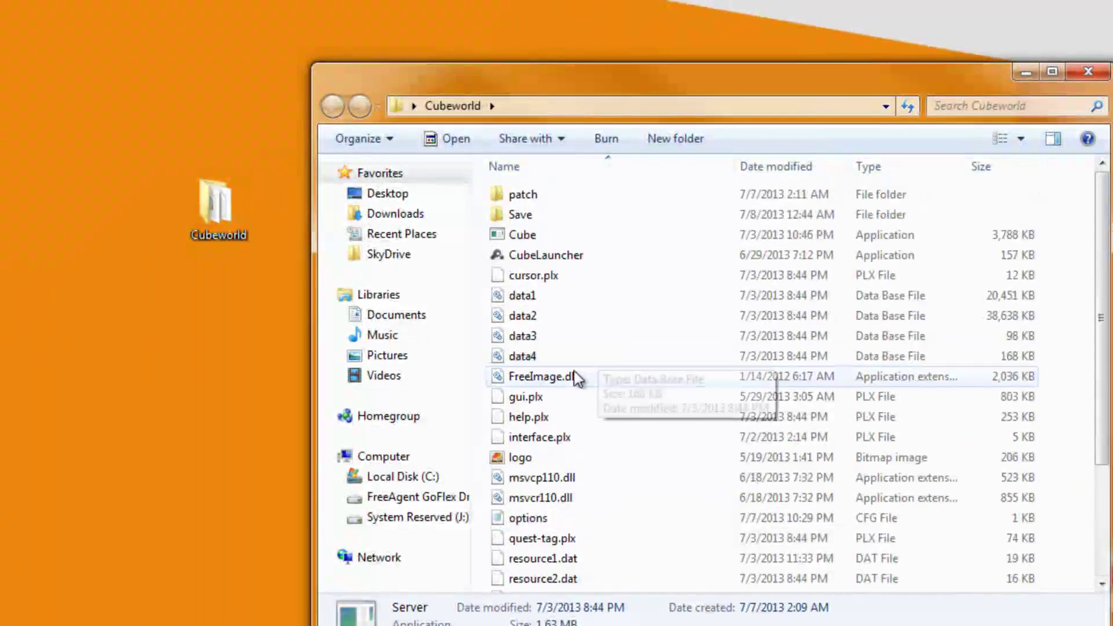
scroll(545, 429, "down", 3)
- Open a Windows command prompt and run ipconfig to look up the wireless adapter's IPv4 address
left_click(26, 606)
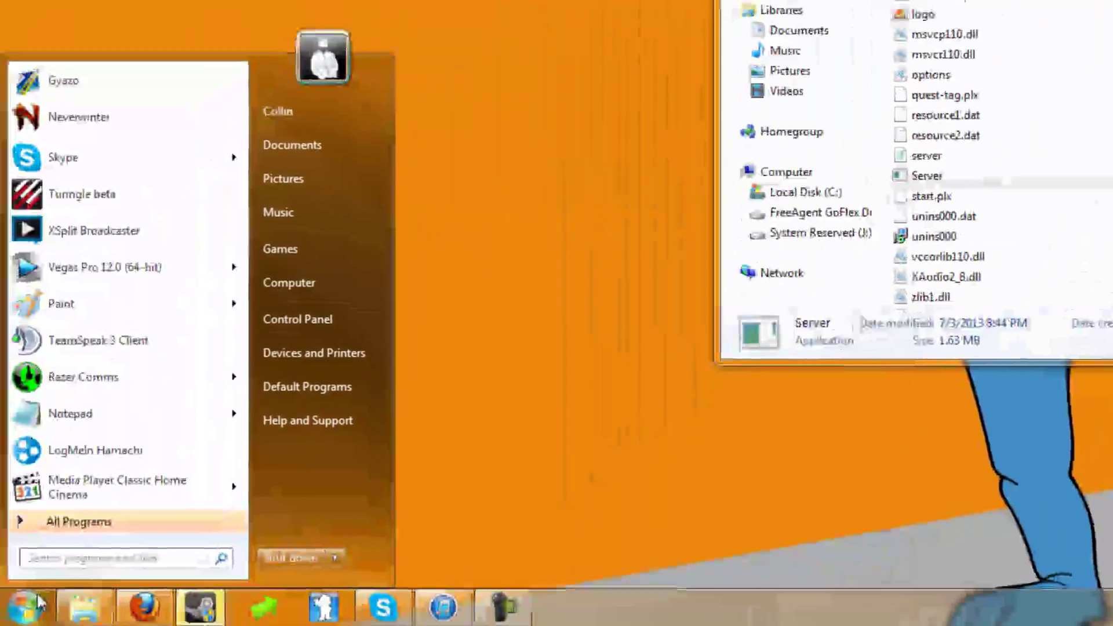
type("i")
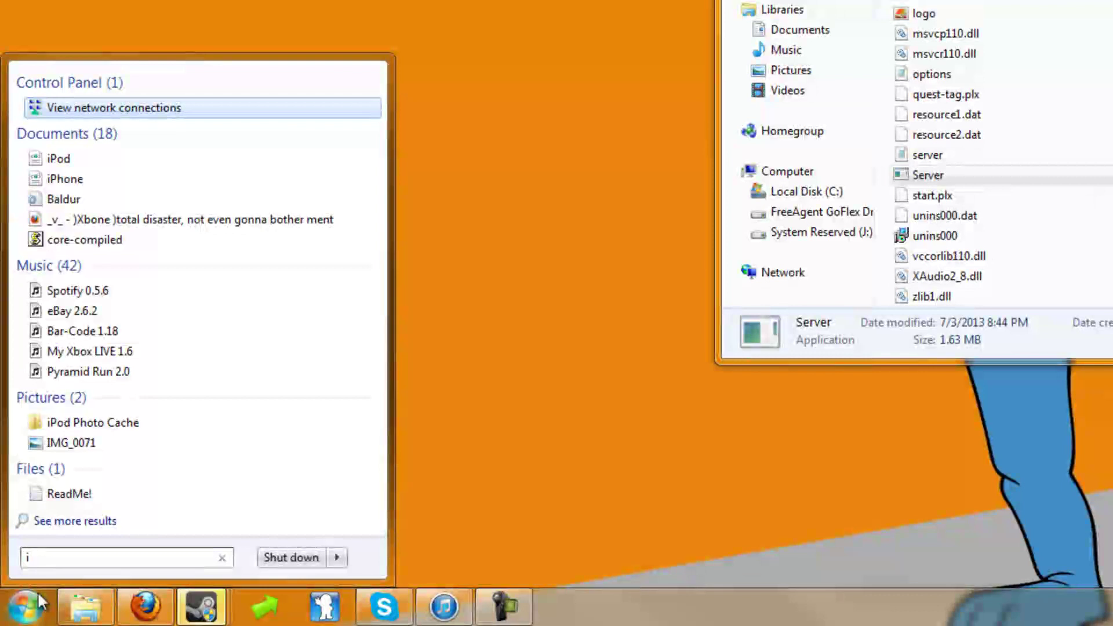
key("BackSpace")
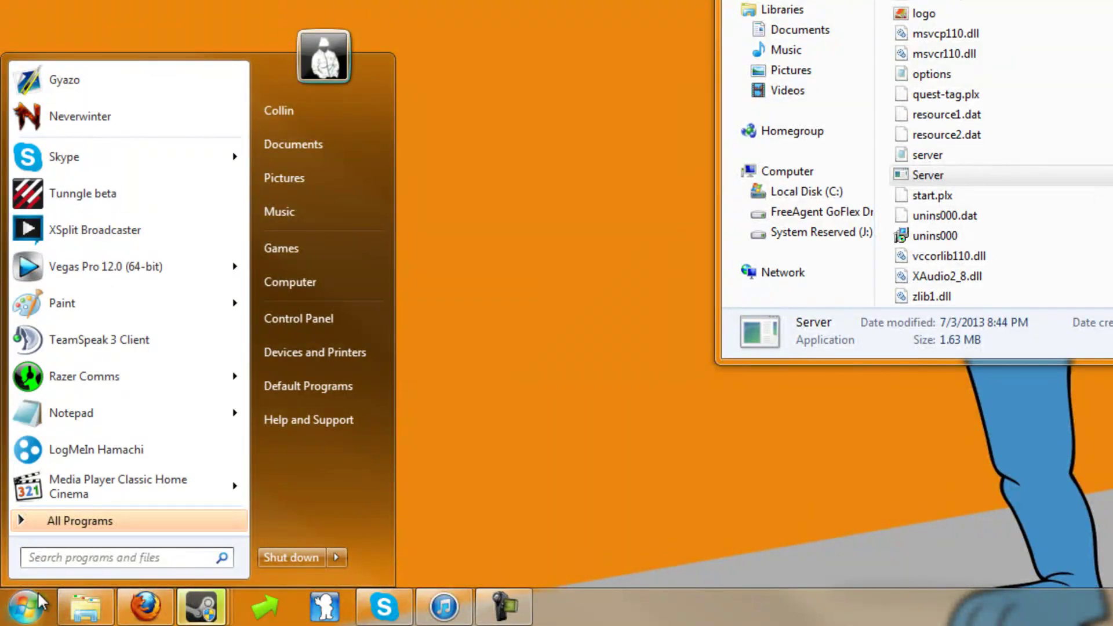
type("cmd")
key("Return")
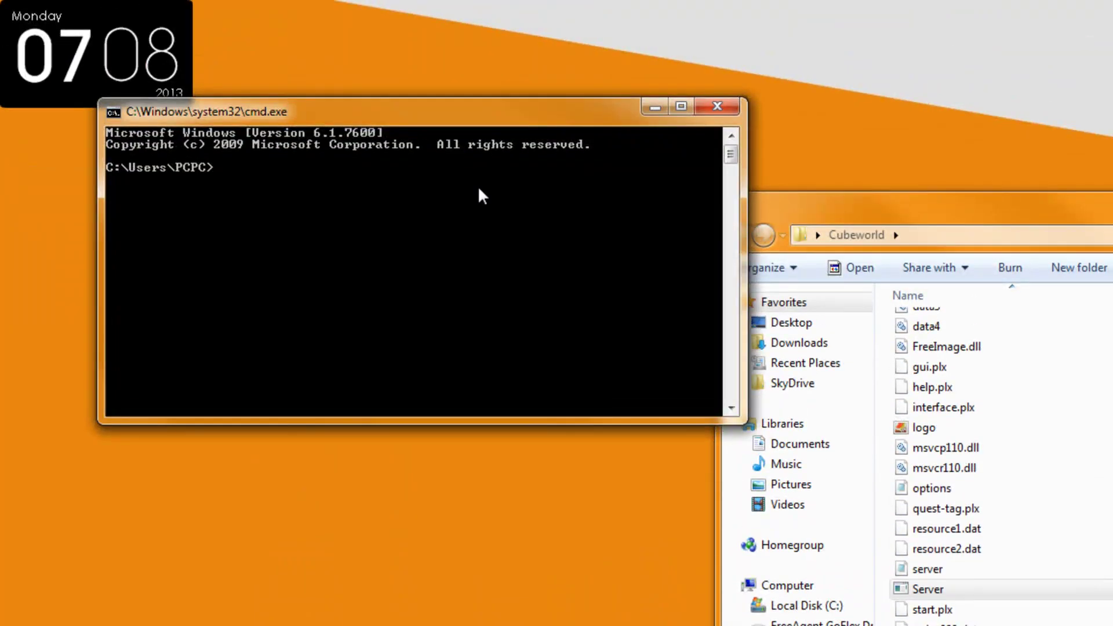
type("ipconfig")
key("Return")
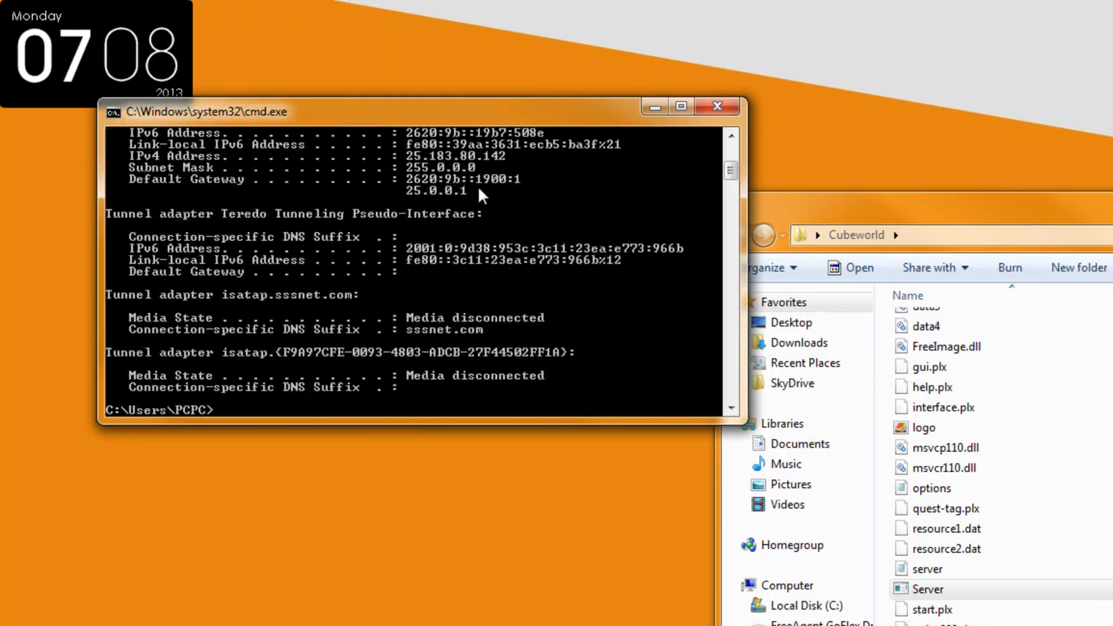
scroll(462, 262, "up", 5)
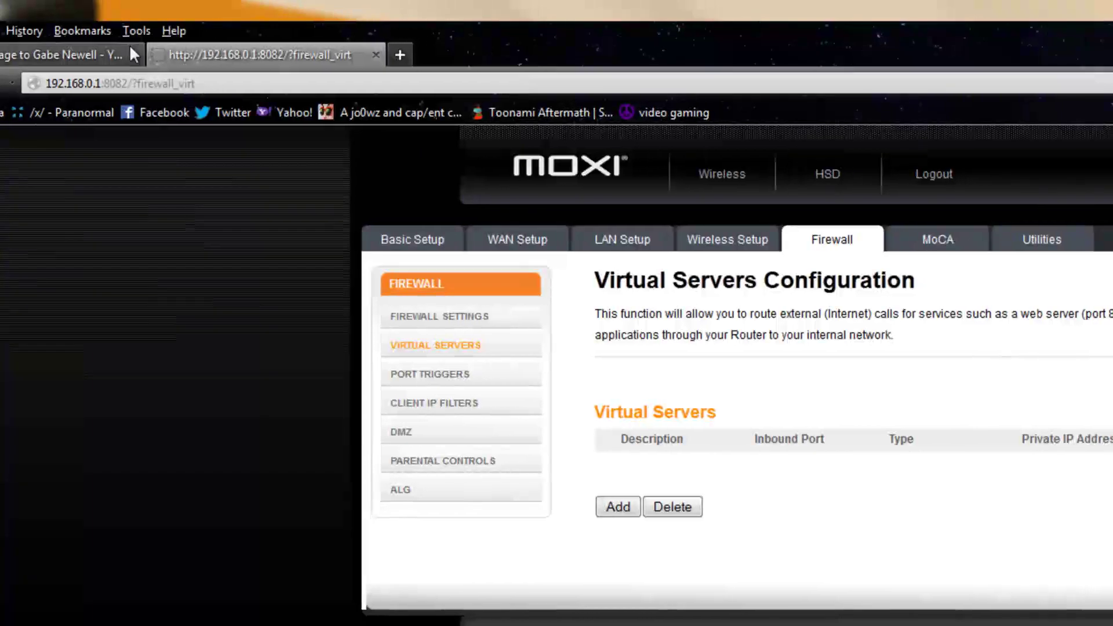
- In Firefox, close the YouTube page and open the Virtual Servers page of the Moxi router's firewall settings
middle_click(89, 58)
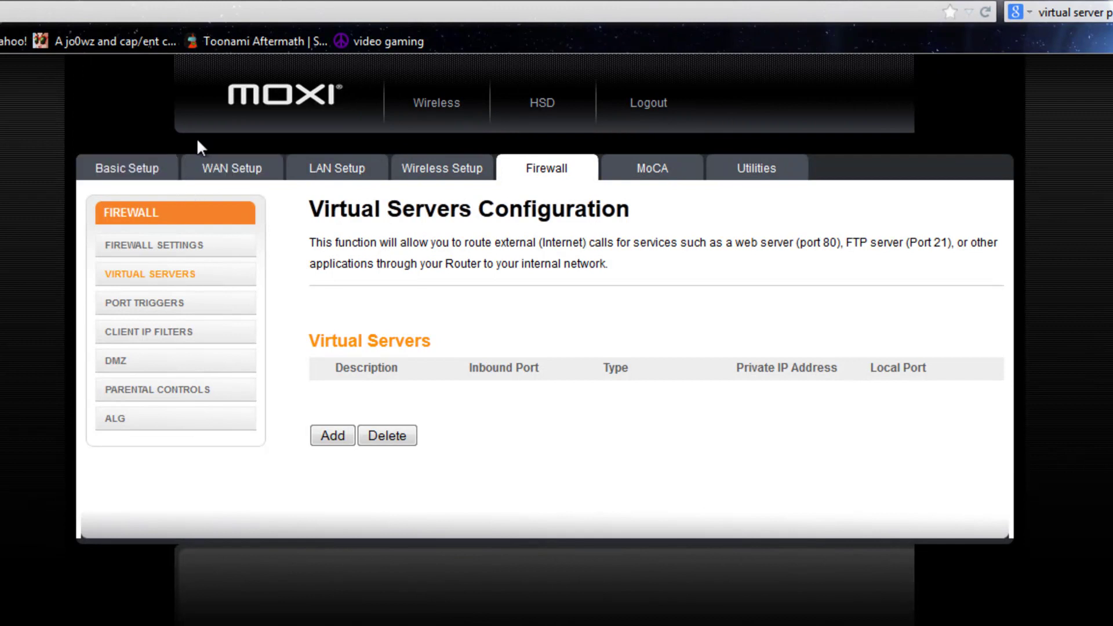
left_click(121, 169)
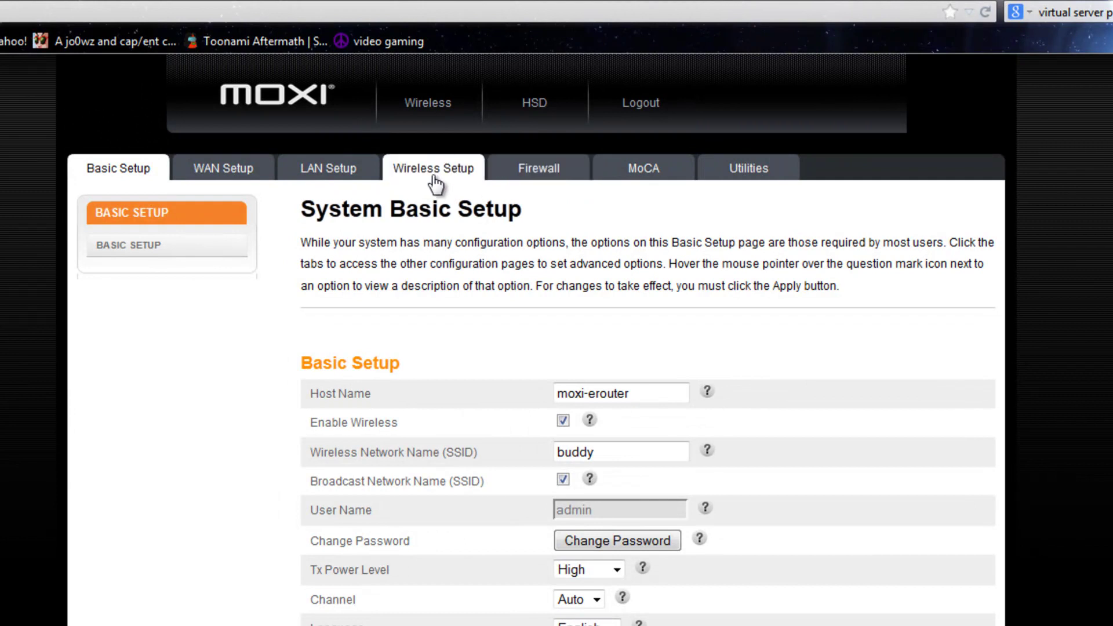
left_click(156, 164)
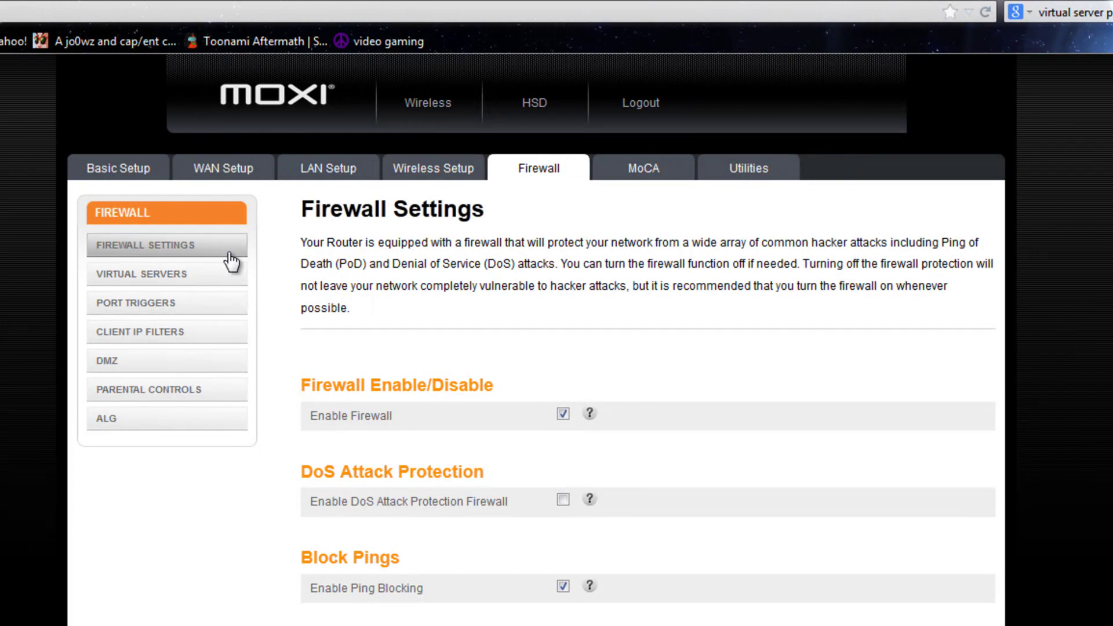
left_click(208, 277)
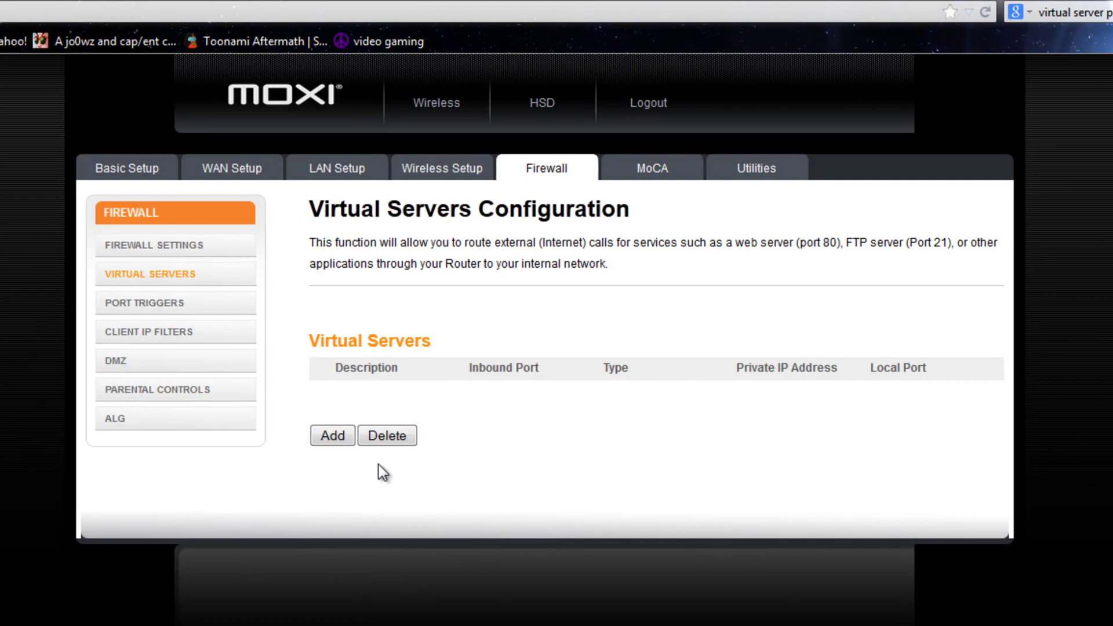
- Start adding a virtual server and enter "cubeworld" as its description
left_click(350, 435)
left_click(519, 409)
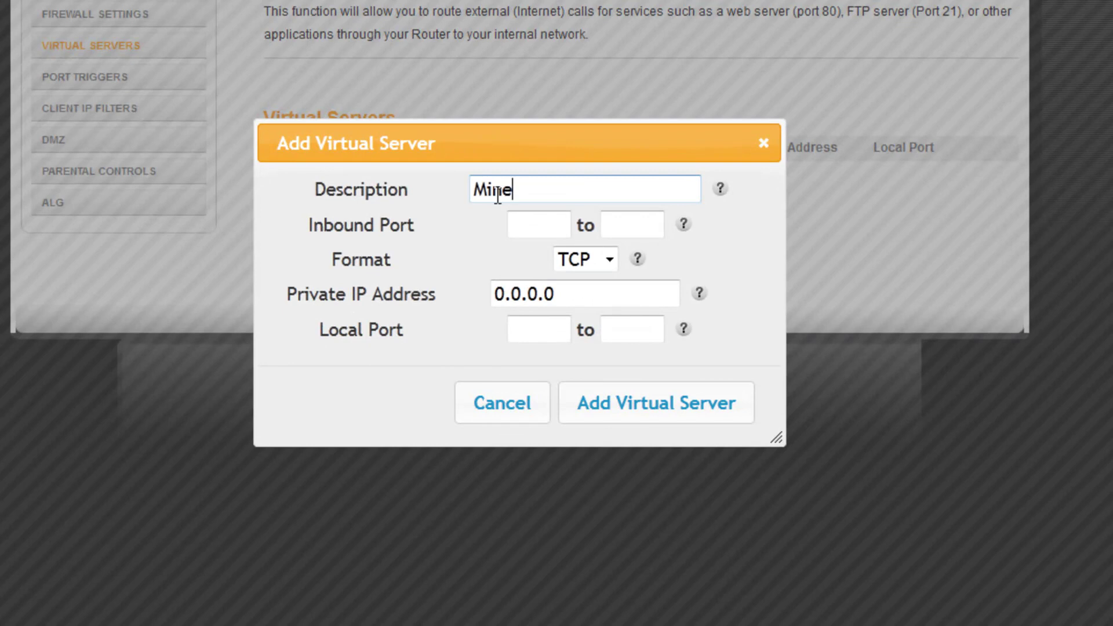
type("M")
key("BackSpace")
type("cup")
- Set both the inbound and local port ranges of the virtual server to 12345 to 12345
left_click(547, 226)
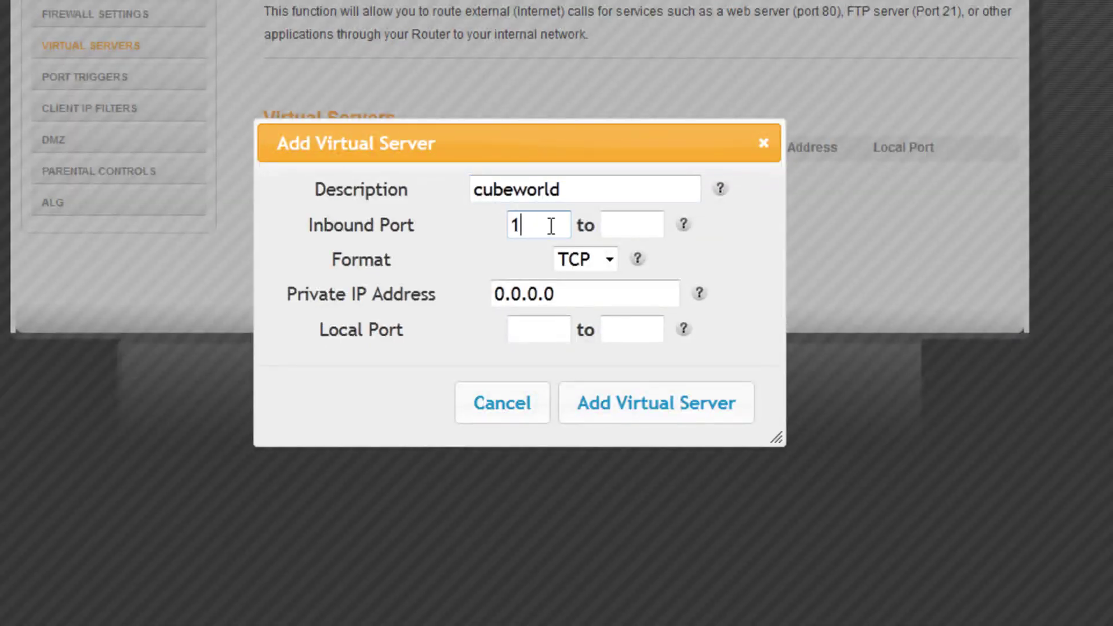
type("123435")
key("BackSpace")
key("BackSpace")
left_click_drag(557, 231, 476, 222)
key("ctrl+c")
left_click(638, 234)
key("ctrl+v")
key("ctrl+v")
left_click(610, 331)
key("ctrl+v")
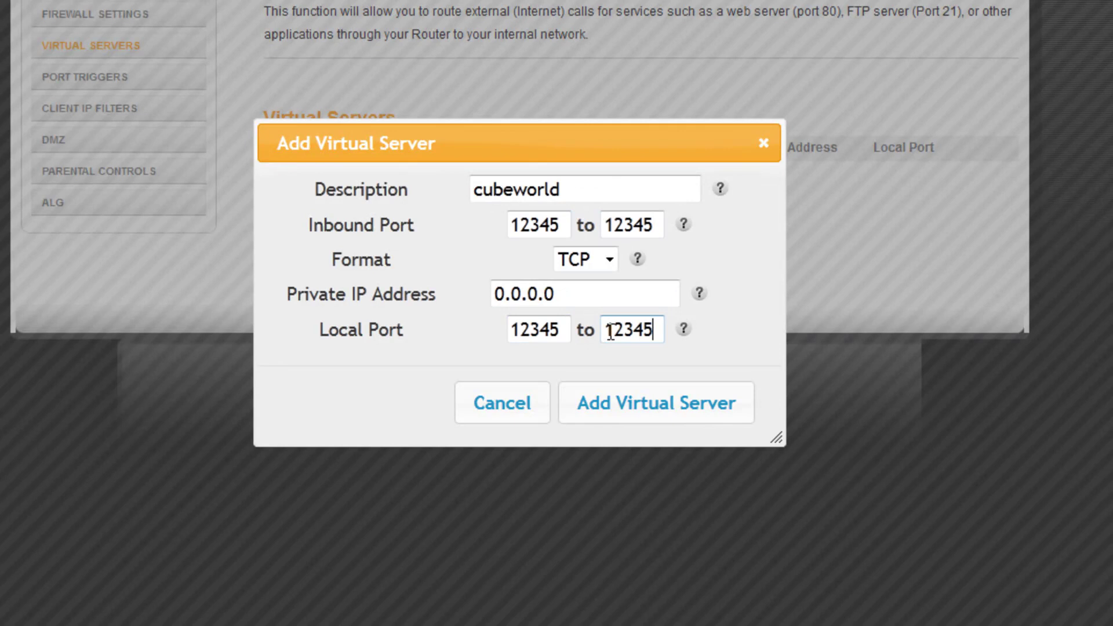
- Set the private IP address to the wireless adapter's IPv4 address, 192.168.0.6, and add the virtual server with TCP format
left_click(610, 296)
key("alt+Tab")
left_click_drag(497, 36, 731, 57)
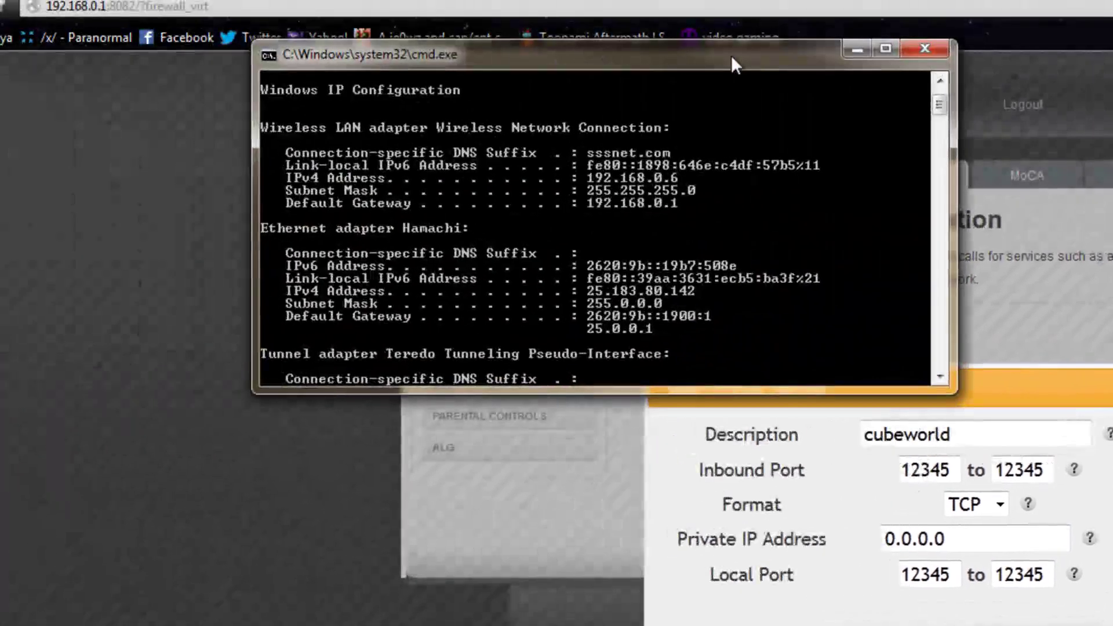
key("alt+Tab")
left_click_drag(958, 537, 857, 554)
key("alt+Tab")
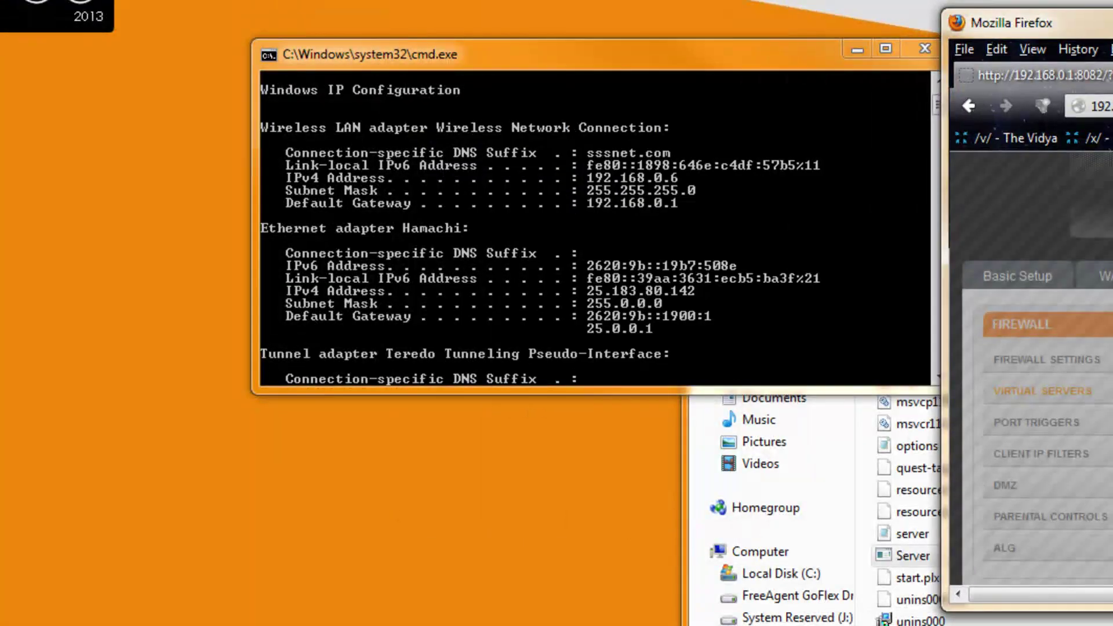
scroll(1031, 368, "right", 3)
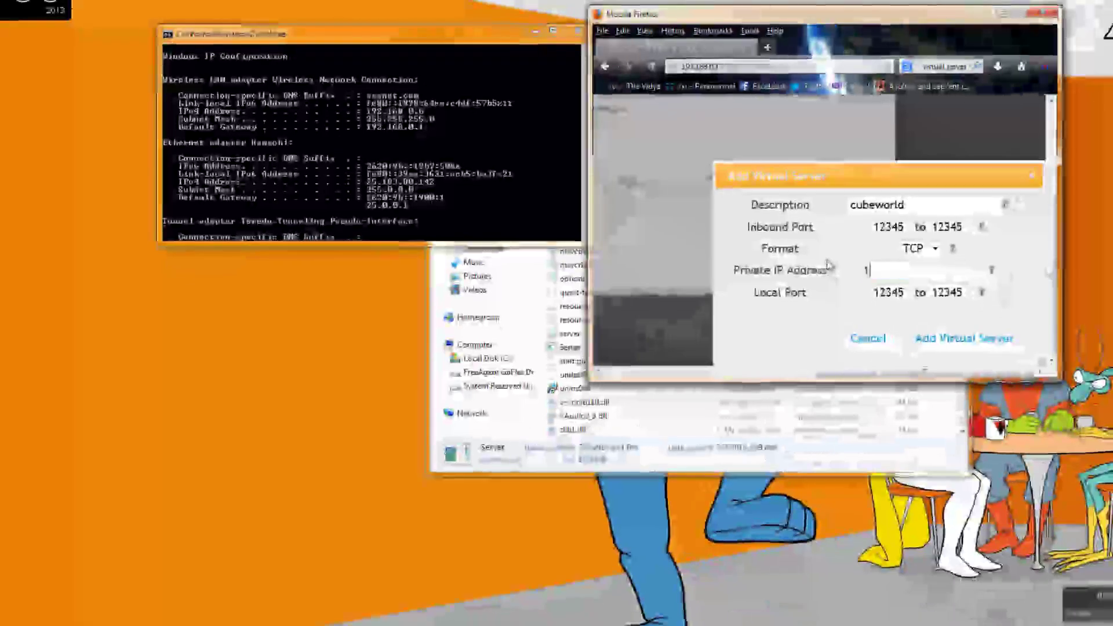
type("192.1")
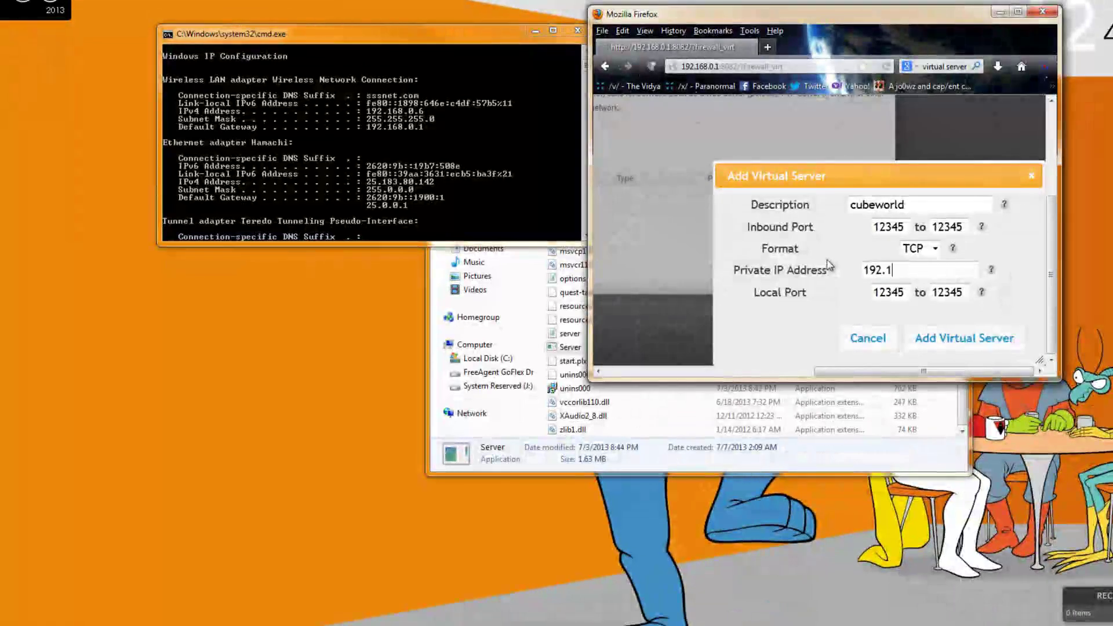
type("68.")
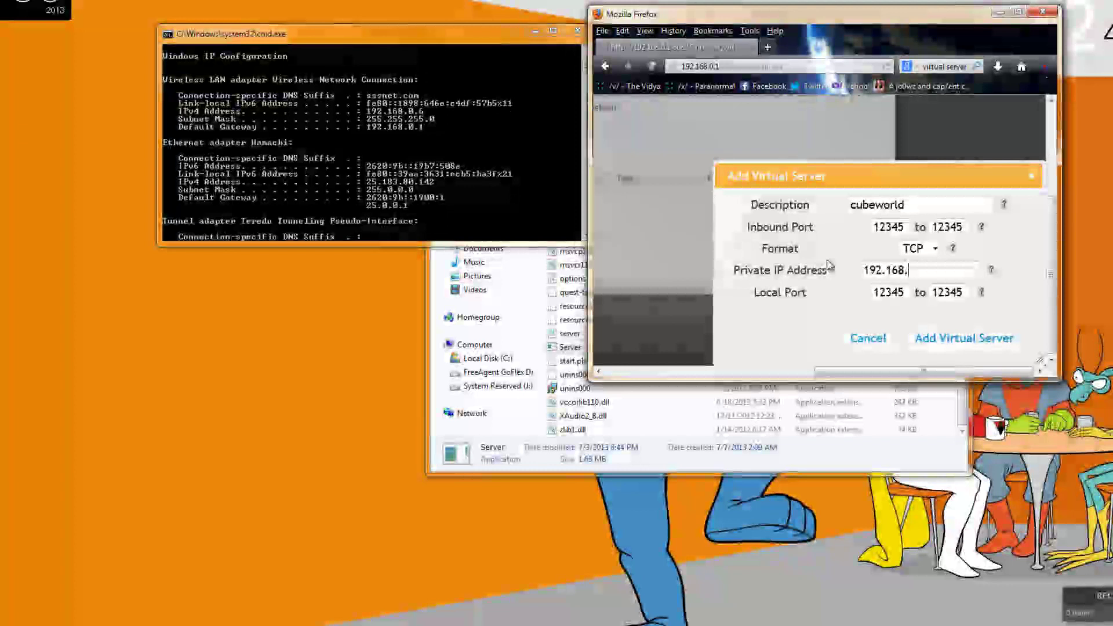
type("0")
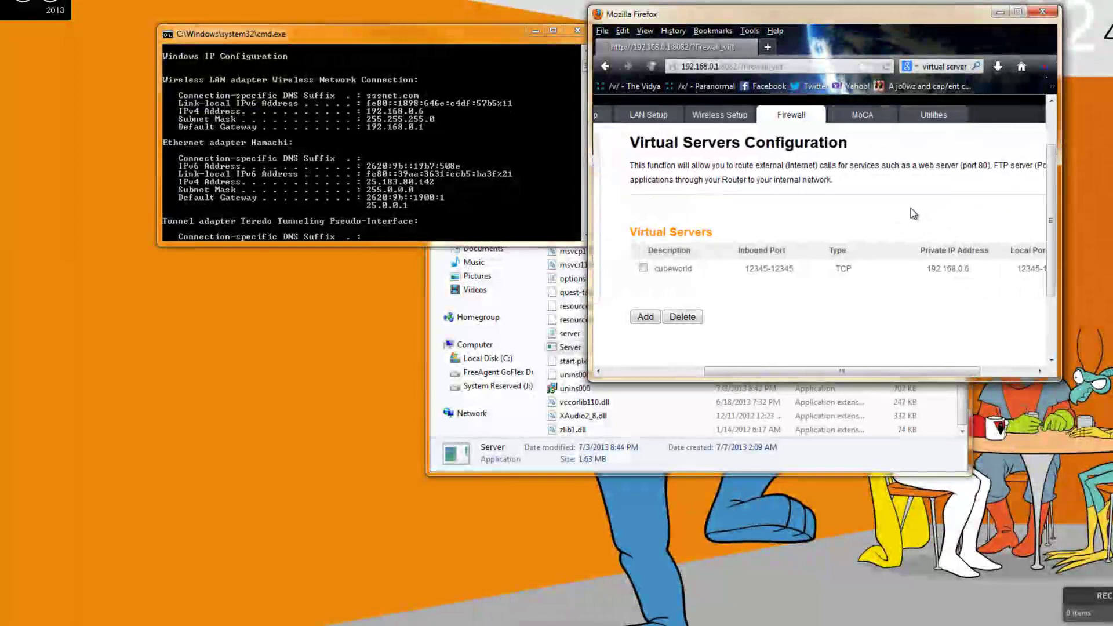
- Close the browser and the command prompt, and bring the Cubeworld folder window back into view
left_click(1044, 12)
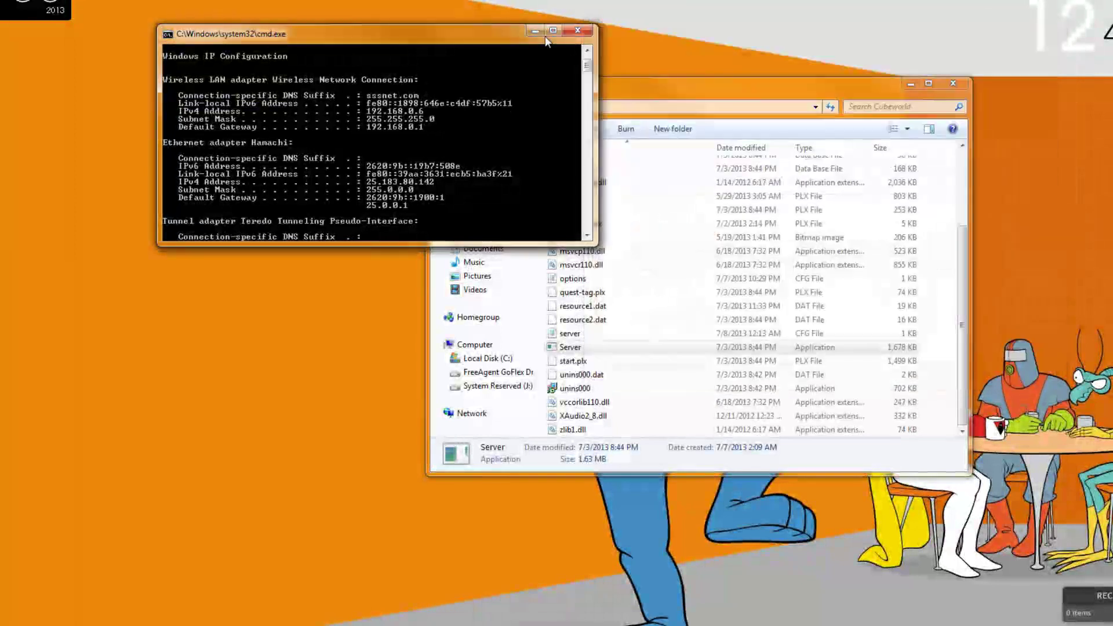
left_click(585, 30)
left_click_drag(643, 96, 579, 57)
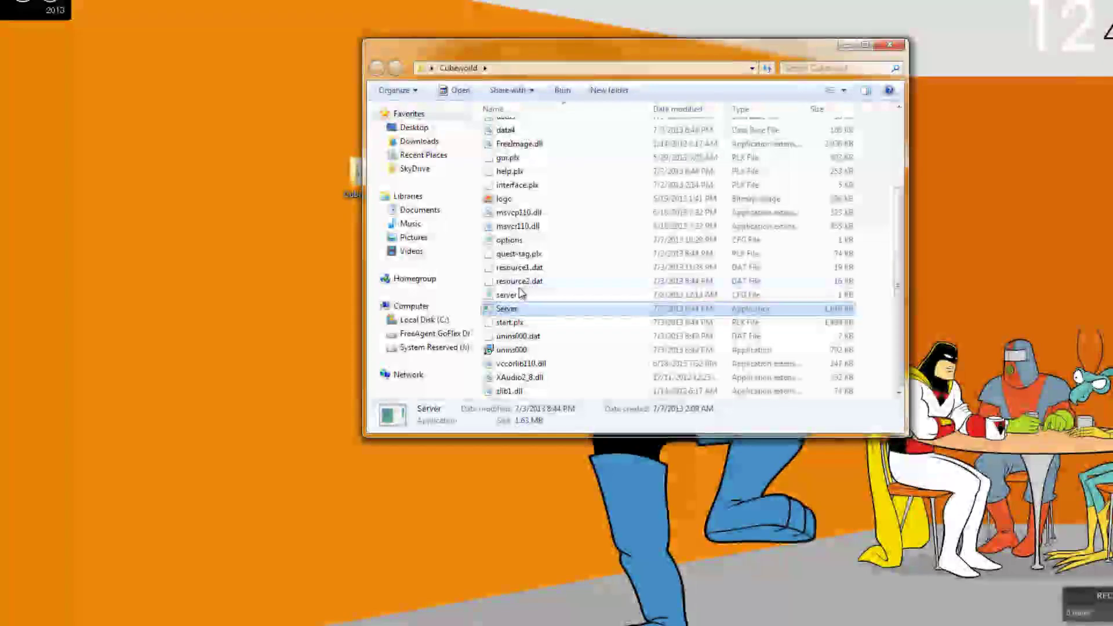
- Run the Server application and allow it through Windows Firewall on private networks
double_click(510, 309)
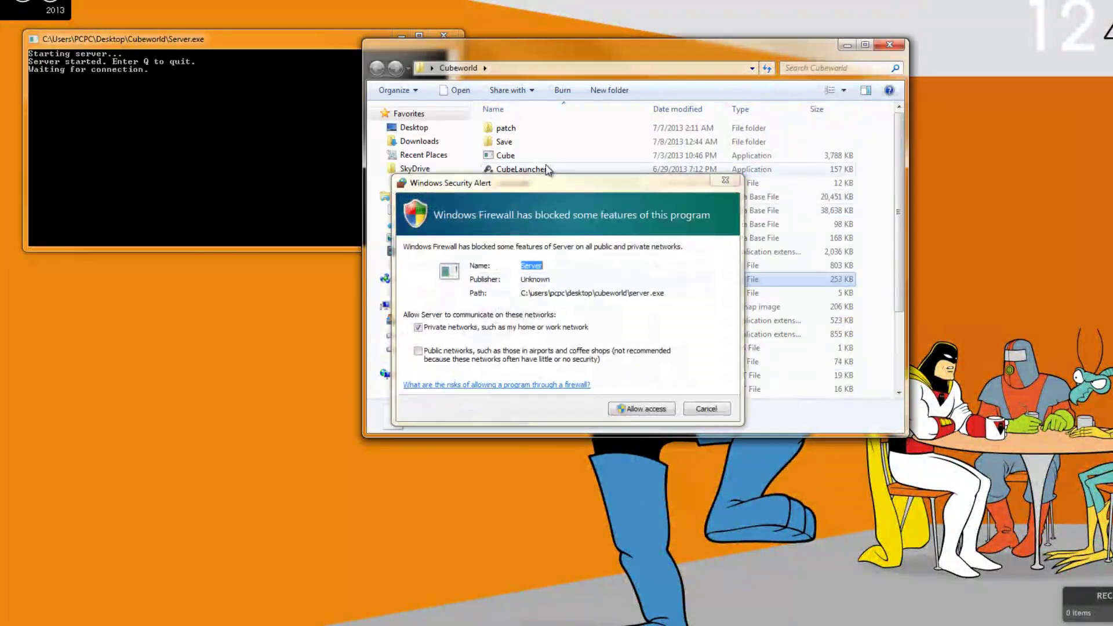
left_click(624, 401)
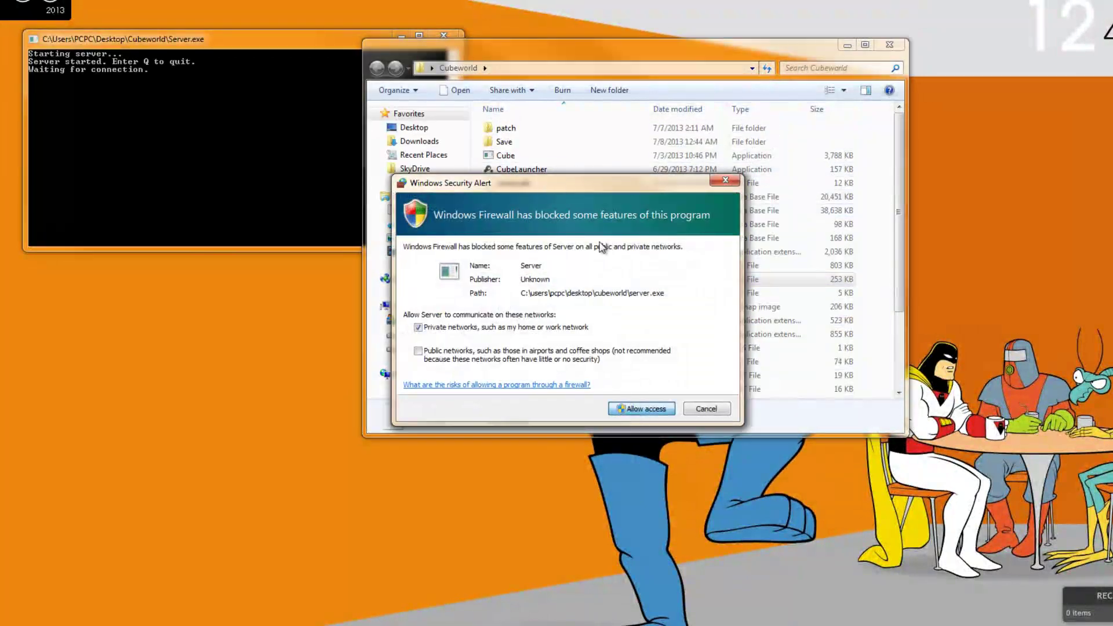
left_click(645, 409)
- Open CubeLauncher and start Cube World from it
double_click(522, 169)
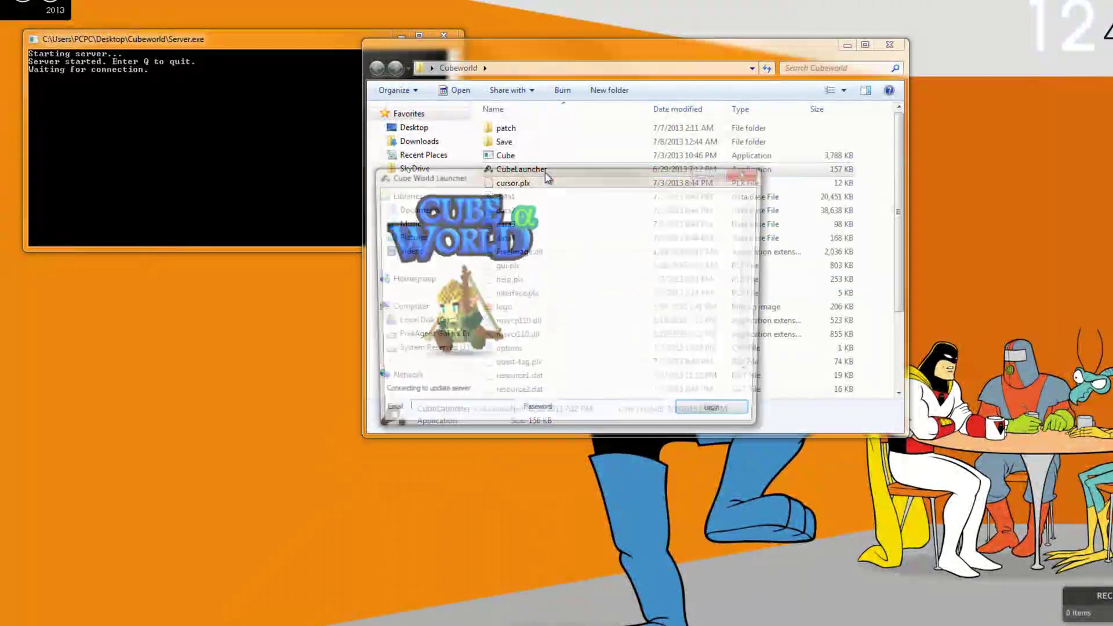
left_click(704, 415)
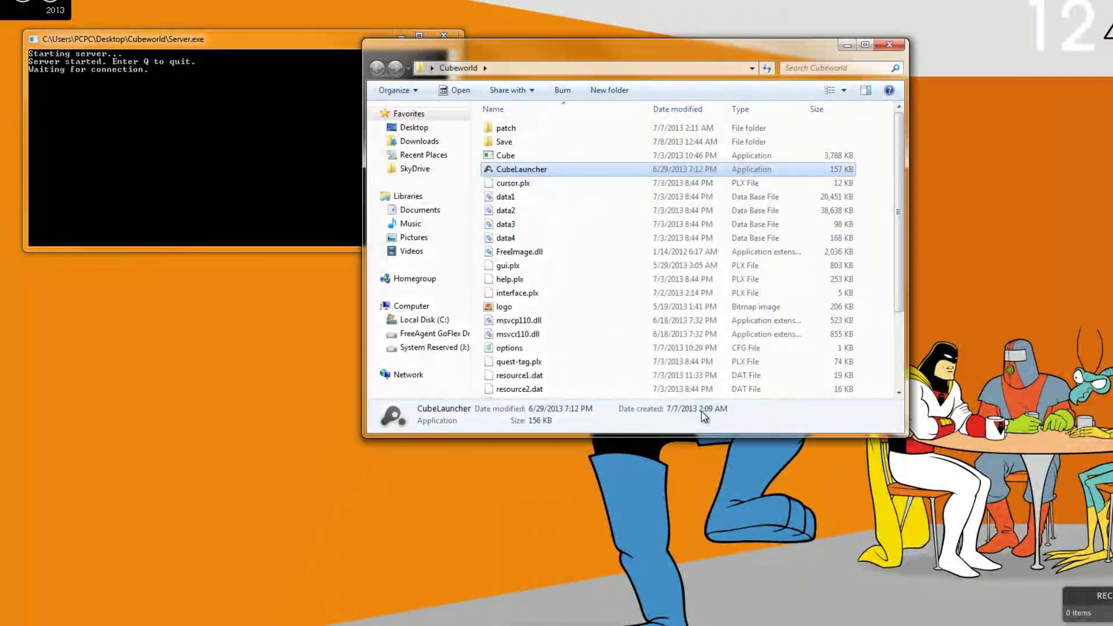
- Start the game, choose the existing level 7 rogue character, and open the screen for connecting to a server
left_click_drag(572, 52, 606, 70)
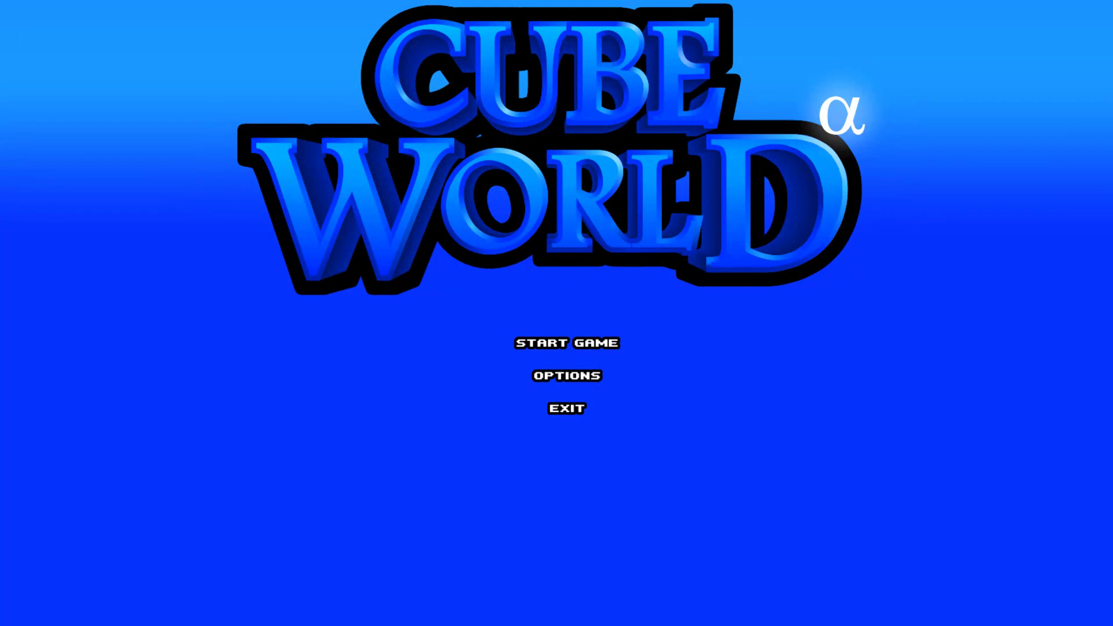
left_click_drag(295, 45, 267, 48)
left_click(608, 341)
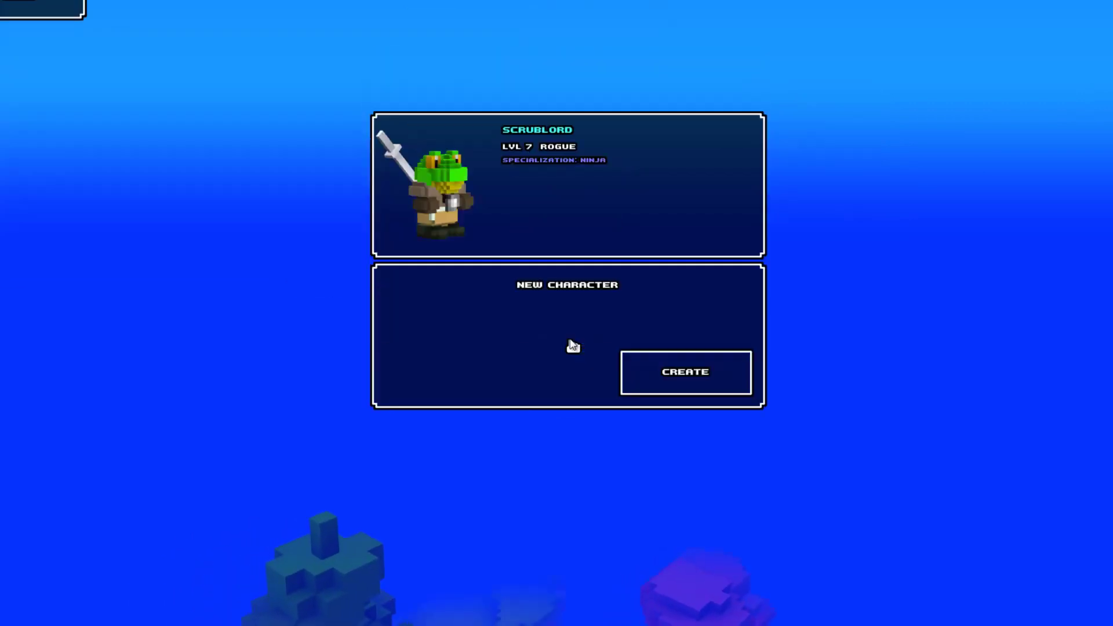
left_click(685, 252)
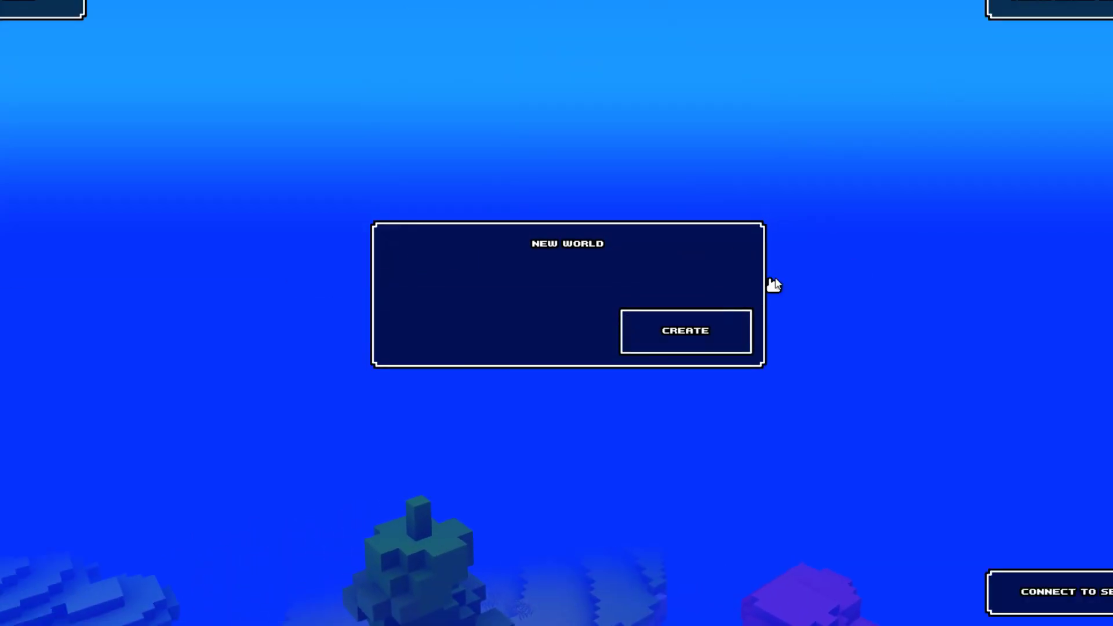
left_click(1007, 588)
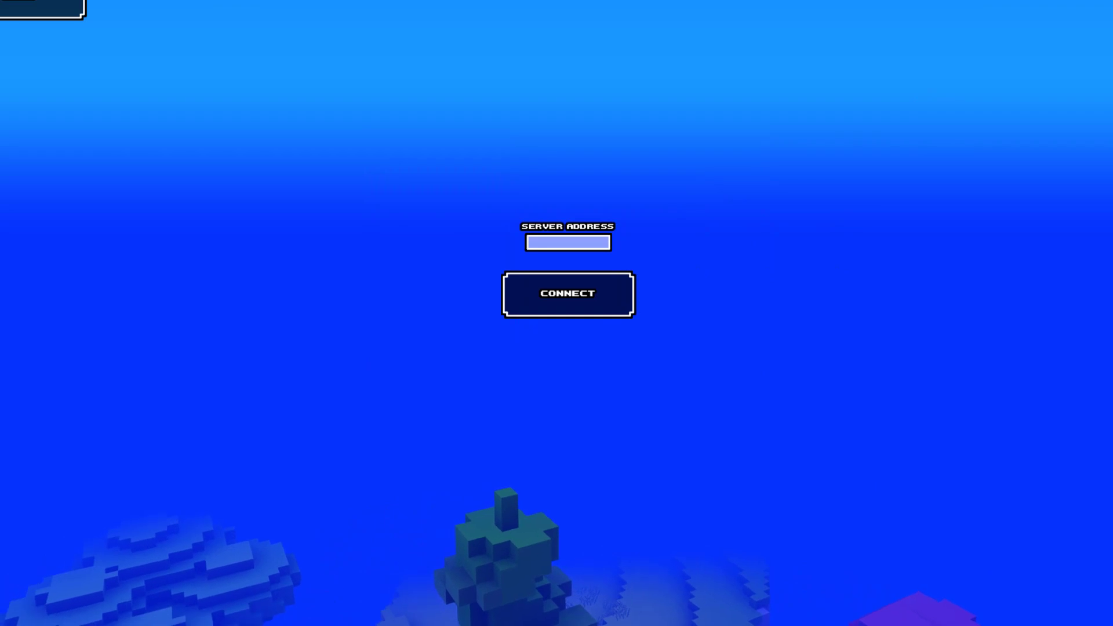
- Run ipconfig in a command prompt to look up the wireless adapter's IPv4 address
key("alt+Tab")
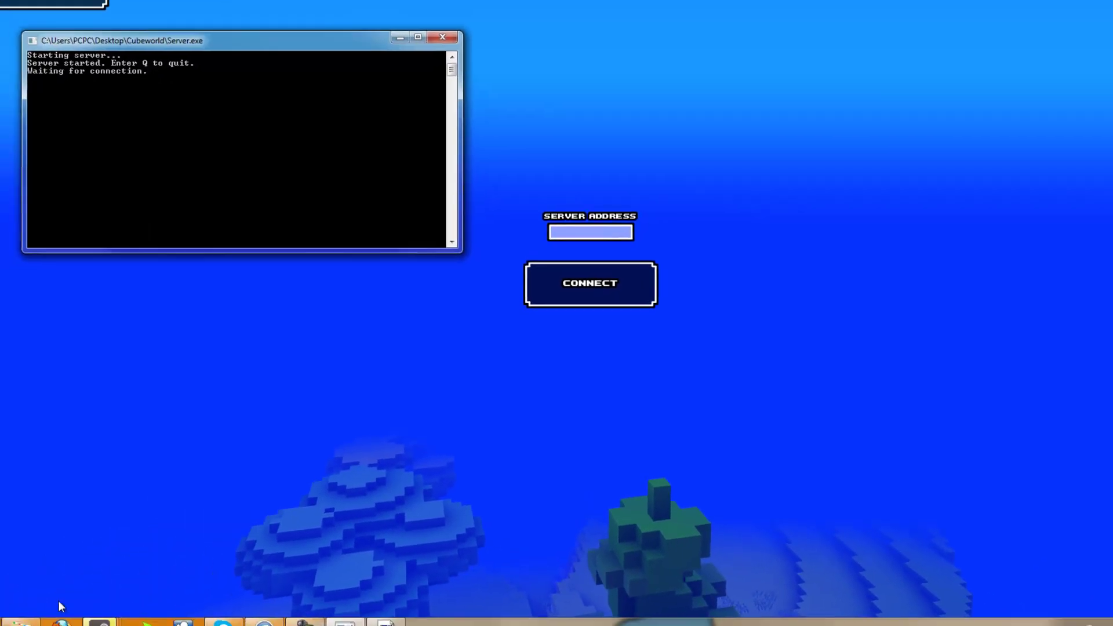
left_click(17, 613)
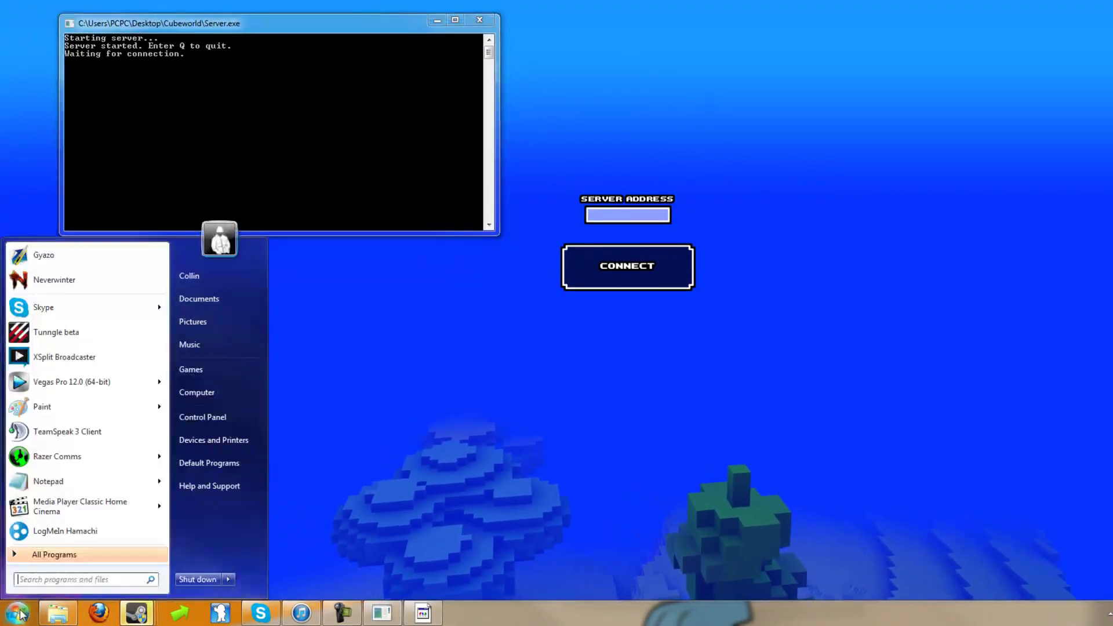
type("cmd")
key("Return")
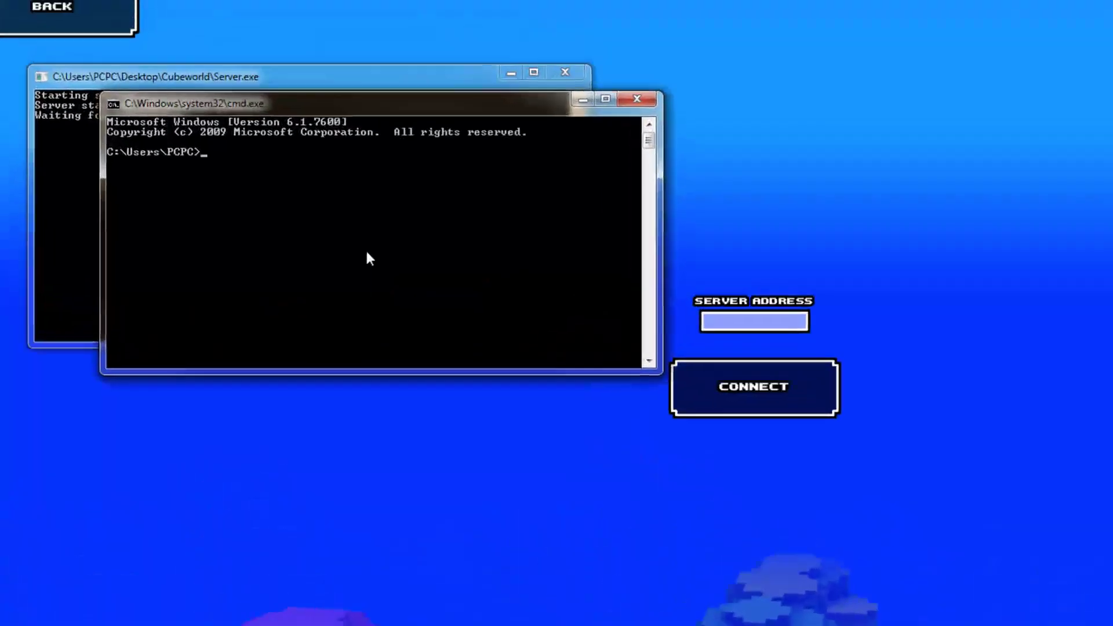
type("ipconfig")
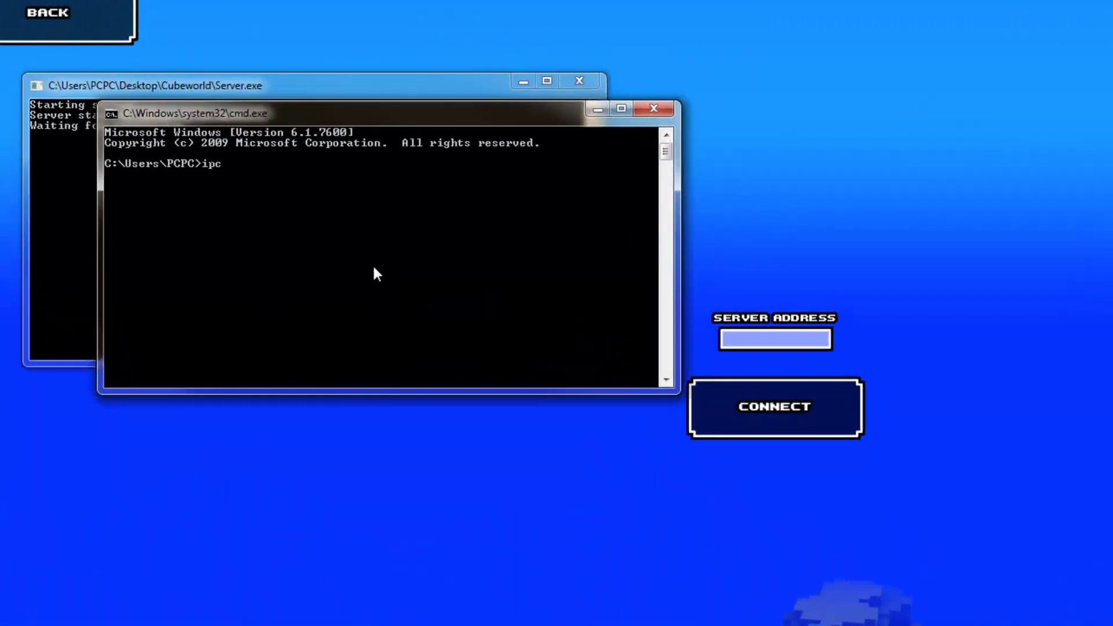
key("Return")
scroll(383, 266, "up", 5)
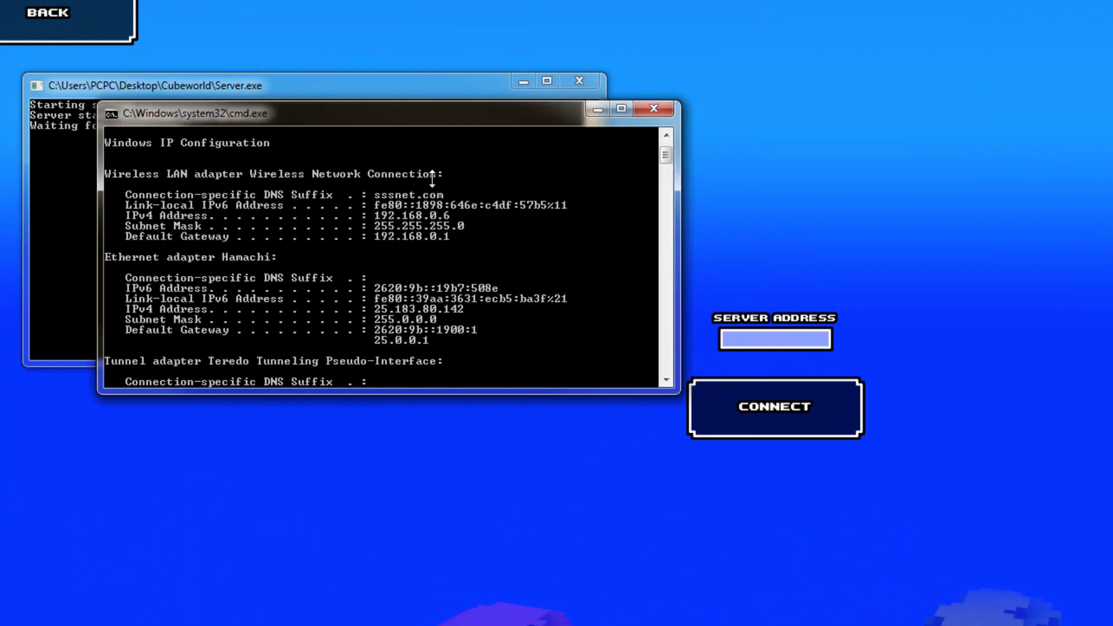
- Return to the game and set the server address to 192.168.0.6
left_click_drag(487, 117, 0, 298)
left_click(770, 348)
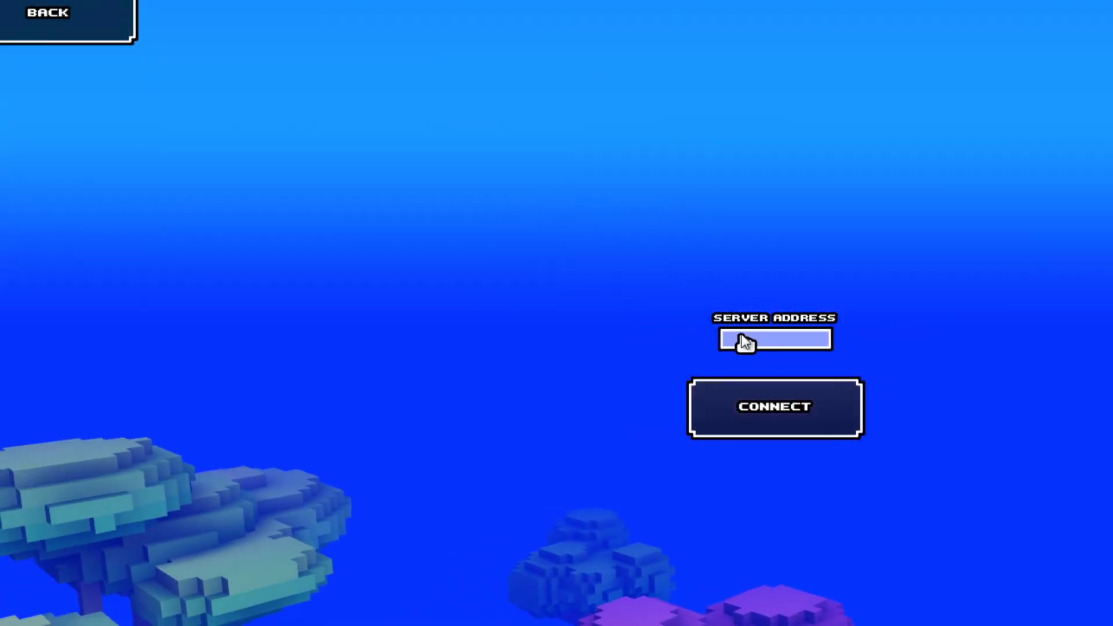
type("192.16")
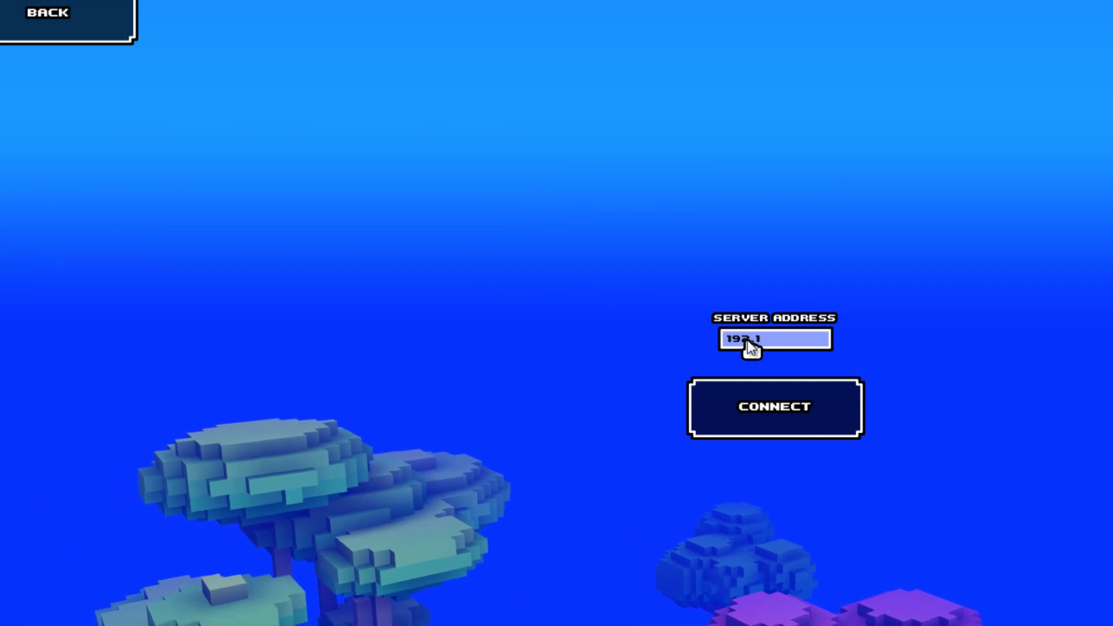
type("8.0.6")
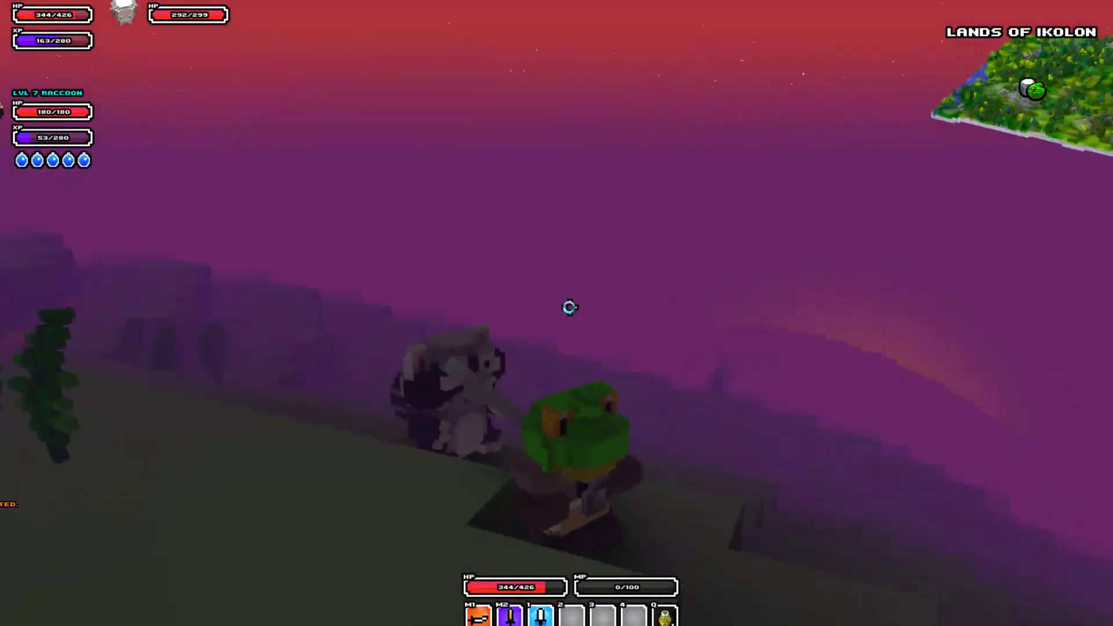
- Walk the frog character around the hosted world near the other player to examine the multiplayer session
key("w")
key("w")
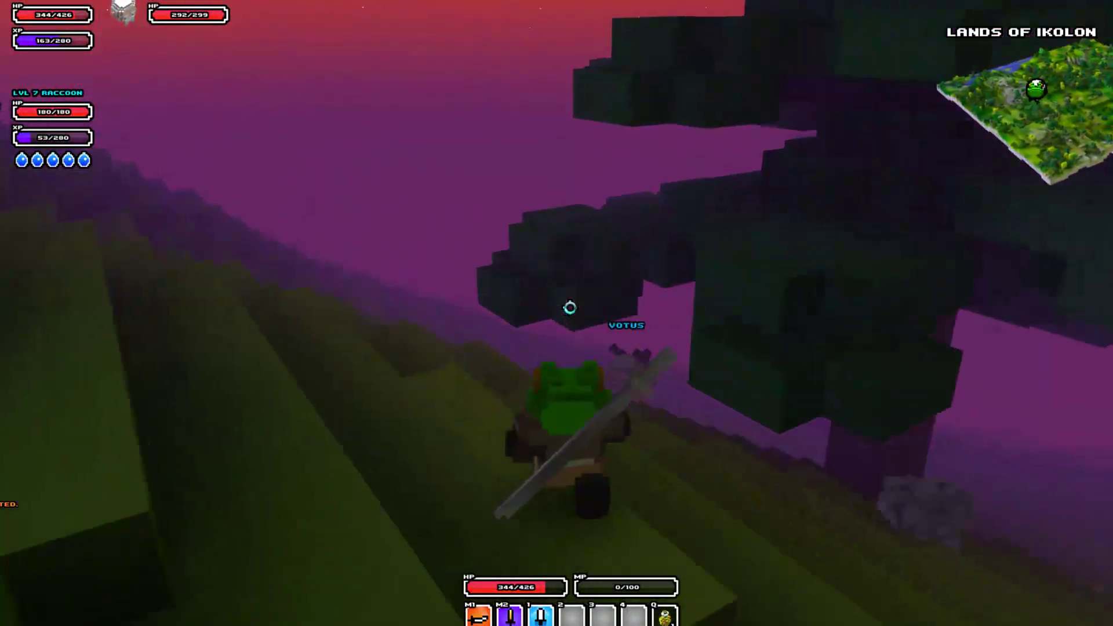
key("s")
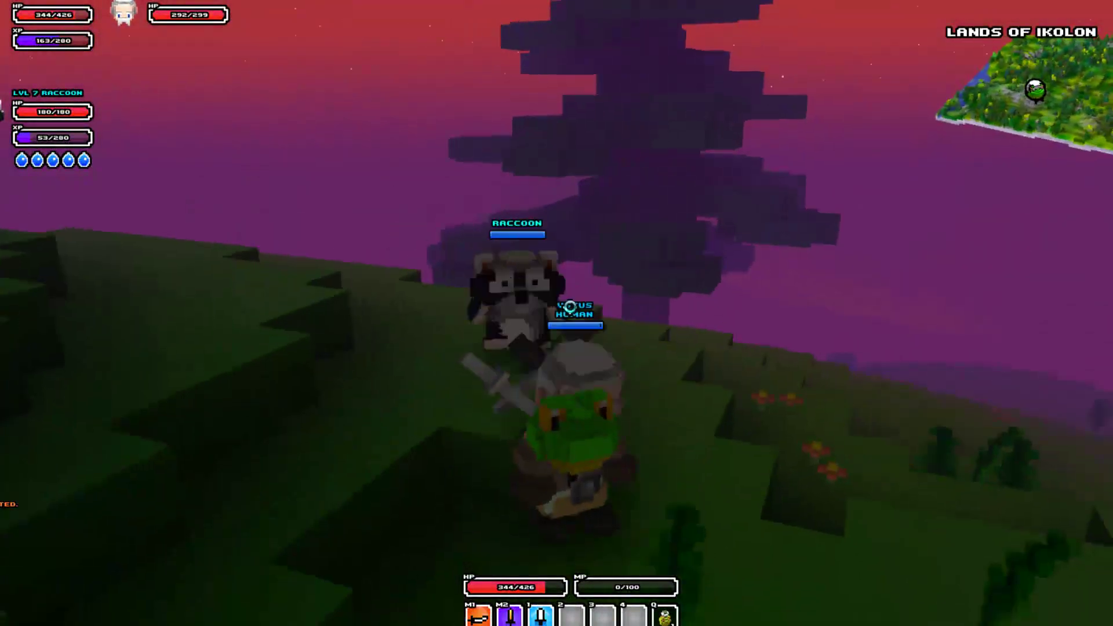
middle_click(569, 307)
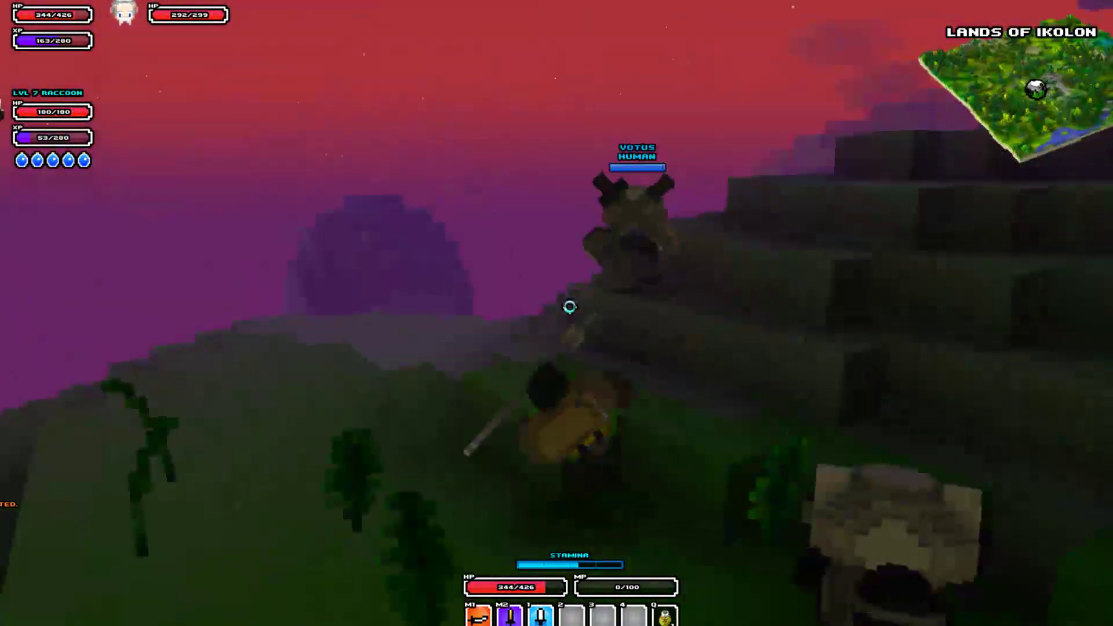
key("e")
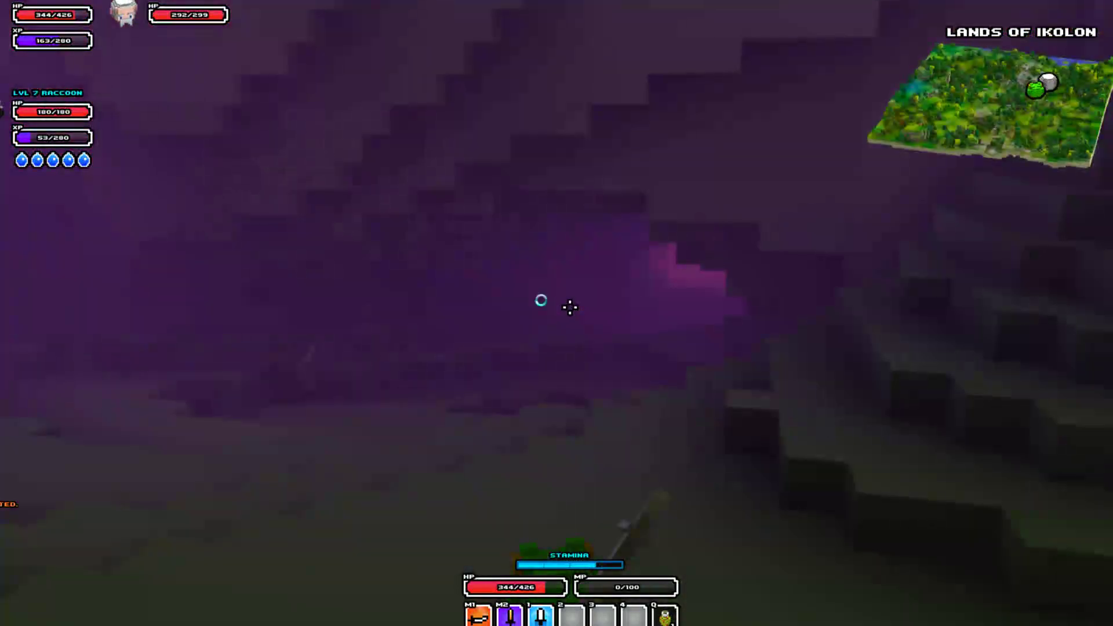
key("s")
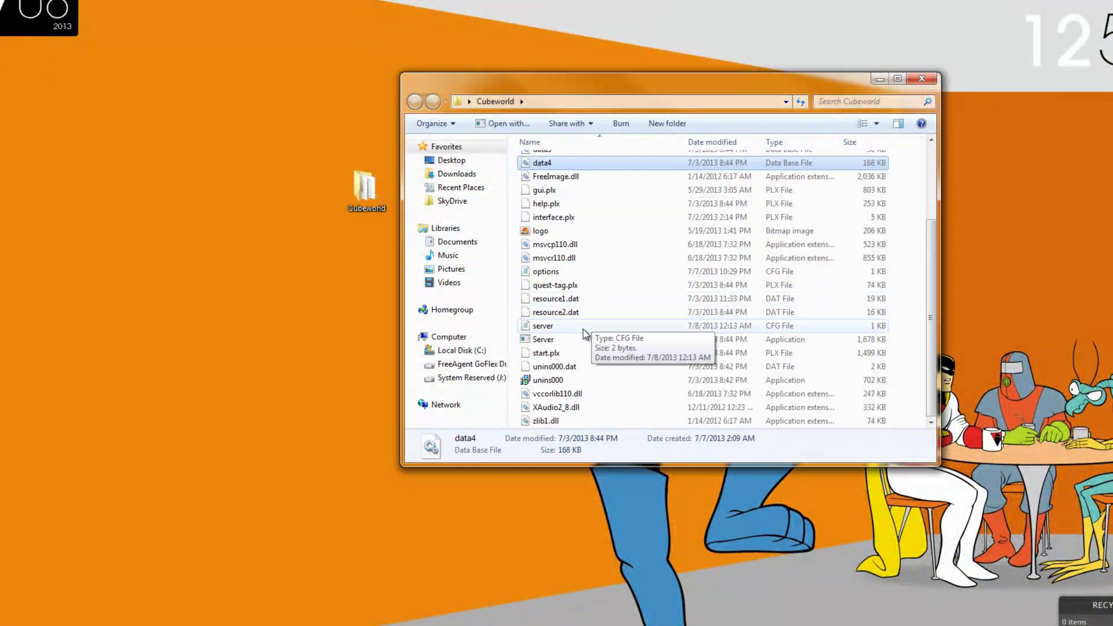
- Open the server CFG file from the Cubeworld folder in Notepad, examine its contents, and close it
double_click(579, 329)
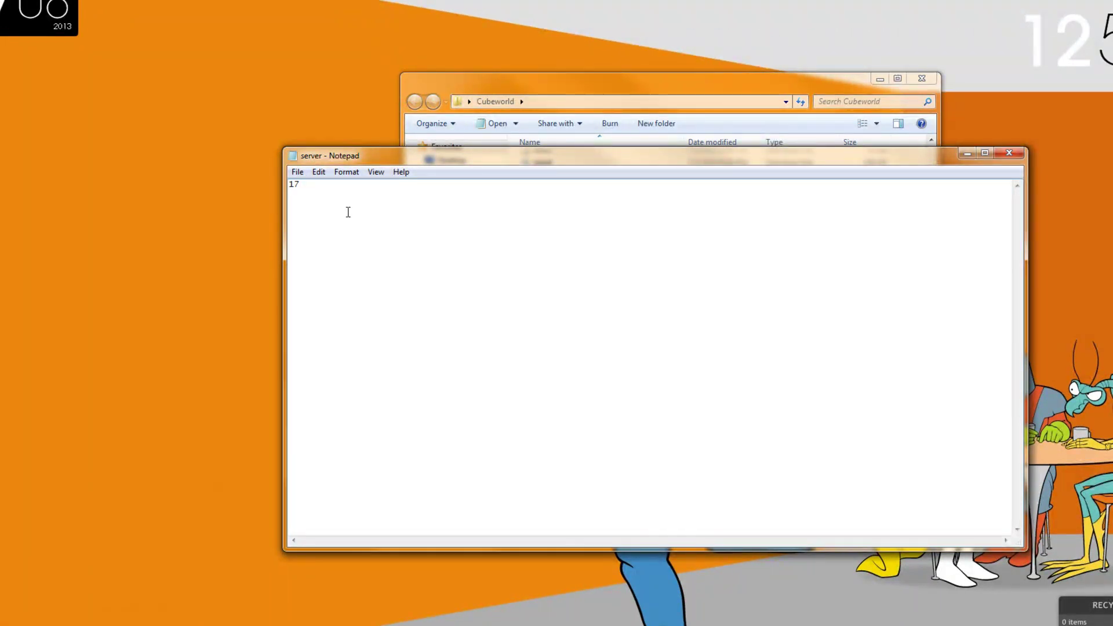
left_click(1007, 154)
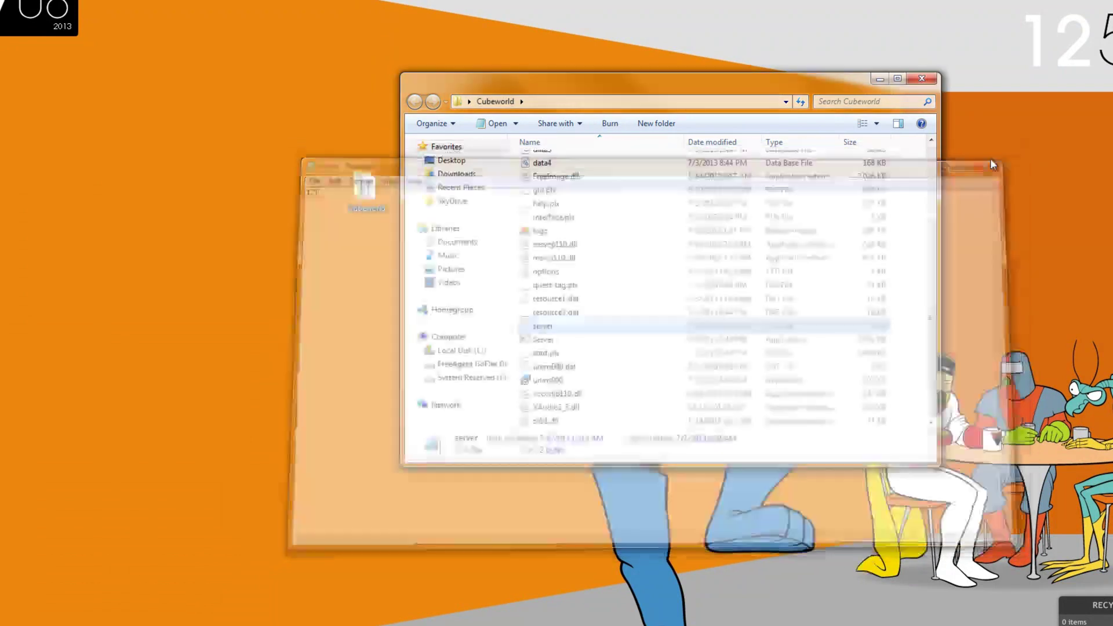
left_click(635, 302)
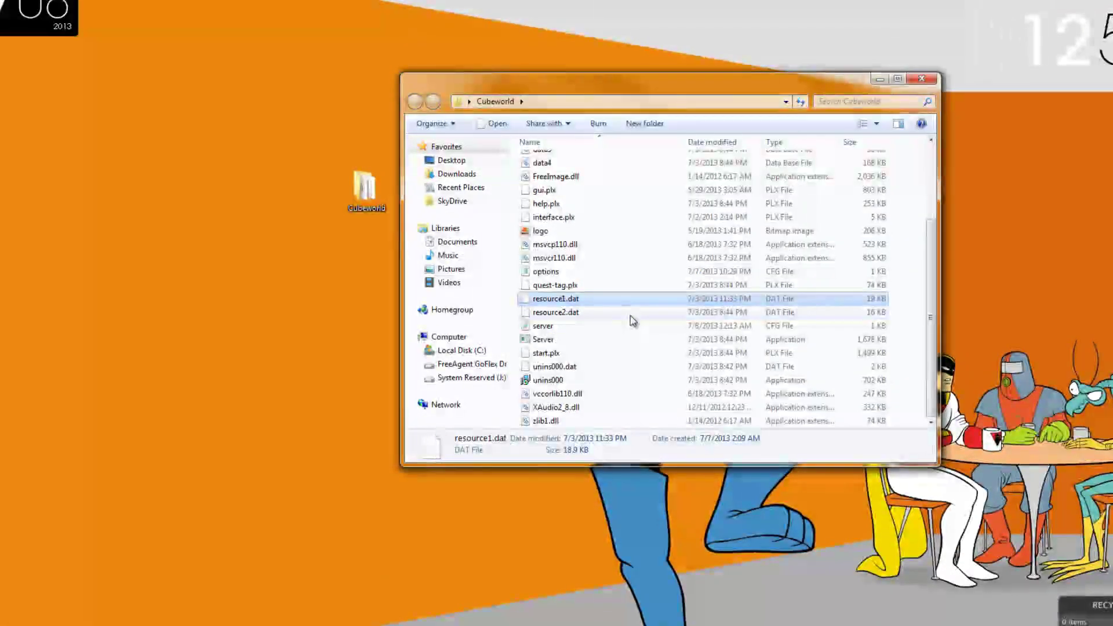